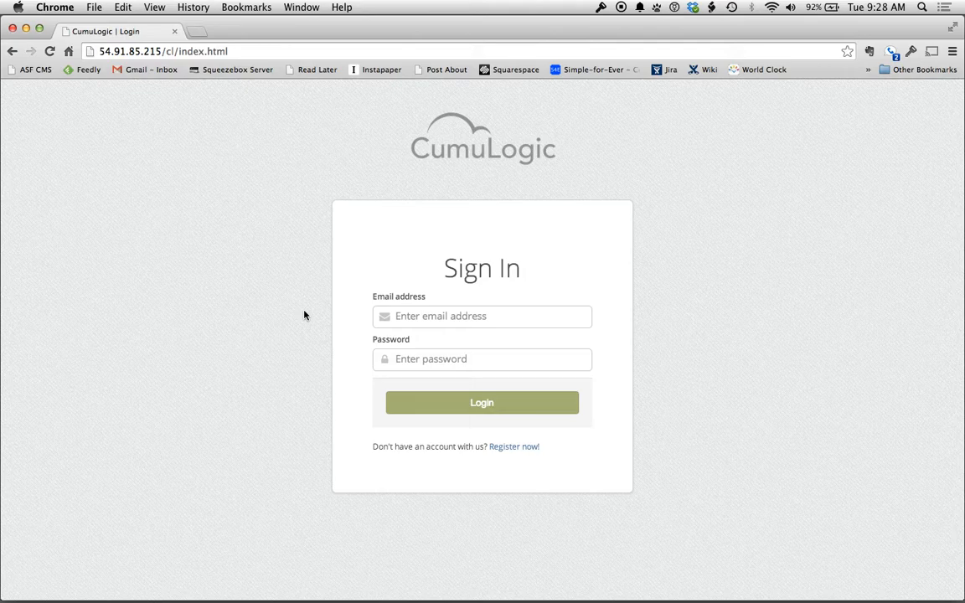
# Sign in to CumuLogic with the account e-mail address and password
pyautogui.click(445, 317)
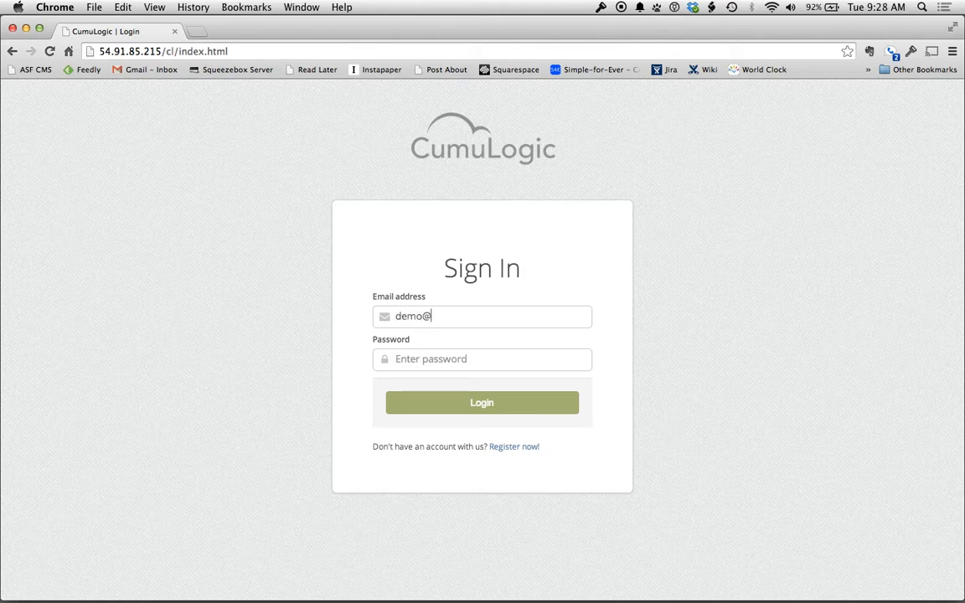
pyautogui.press('Tab')
pyautogui.write('•••••••••')
pyautogui.click(482, 405)
# Decline the password manager's save prompt to reach the dashboard
pyautogui.click(528, 218)
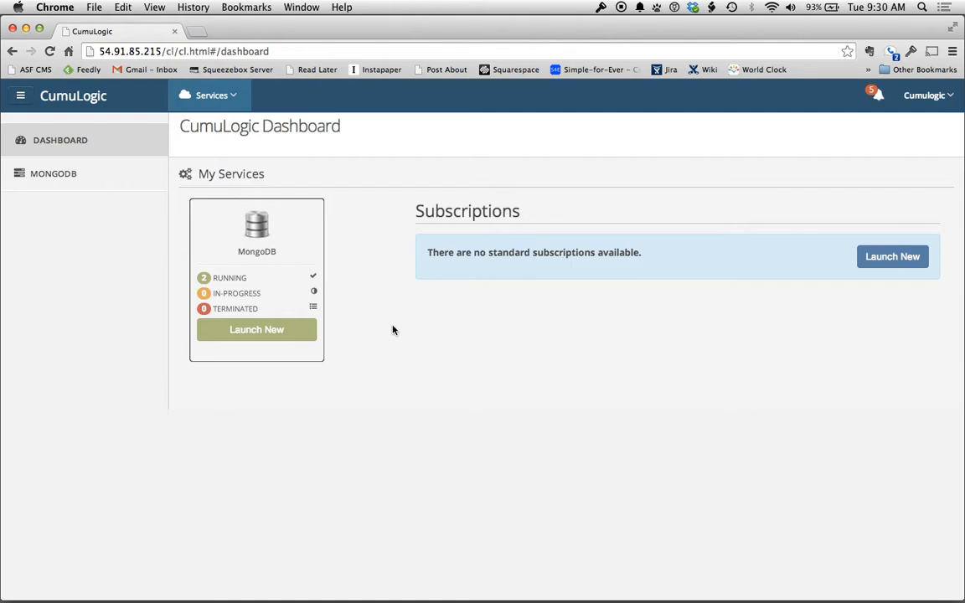
# Start a new MongoDB cluster named defaultInstance with MongoDB 2.4.9 as the engine
pyautogui.click(264, 332)
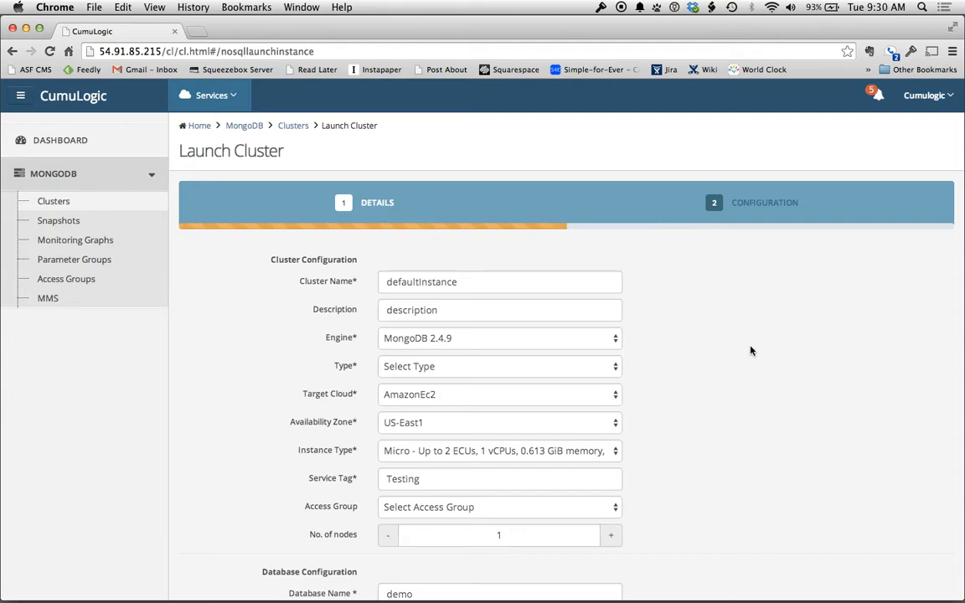
pyautogui.scroll(-3, 711, 350)
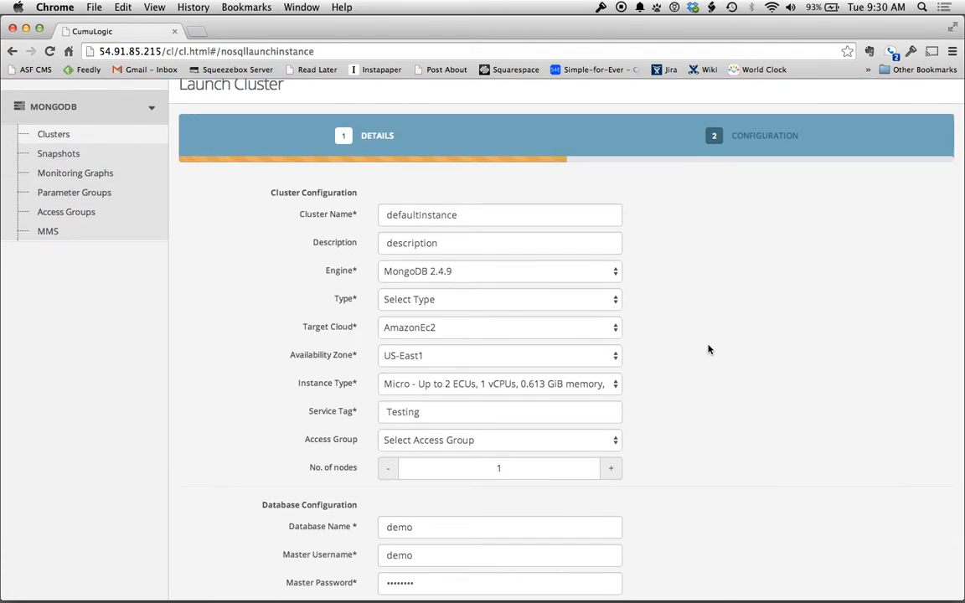
pyautogui.scroll(-4, 708, 349)
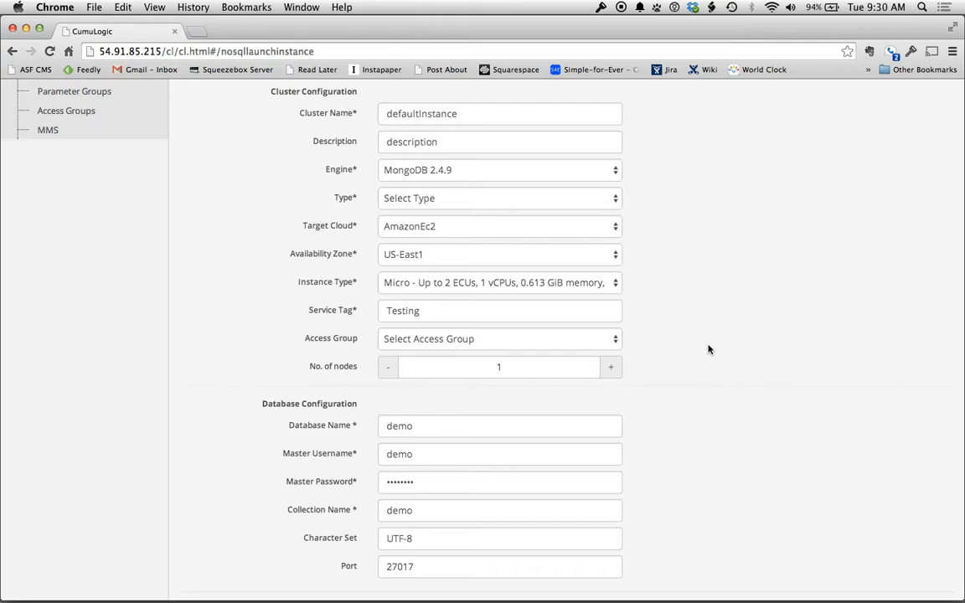
pyautogui.scroll(2, 708, 349)
pyautogui.click(530, 182)
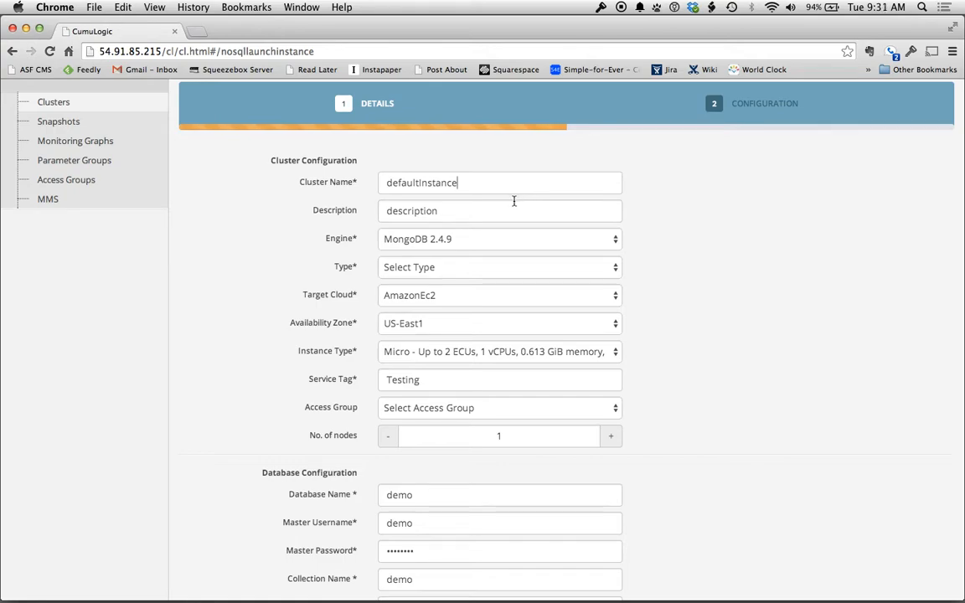
pyautogui.click(510, 209)
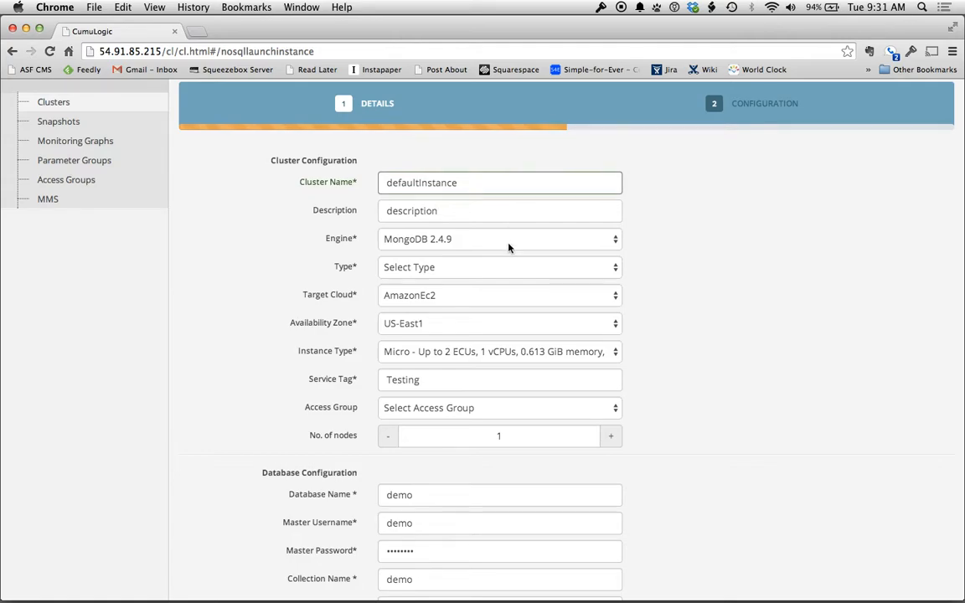
pyautogui.click(513, 243)
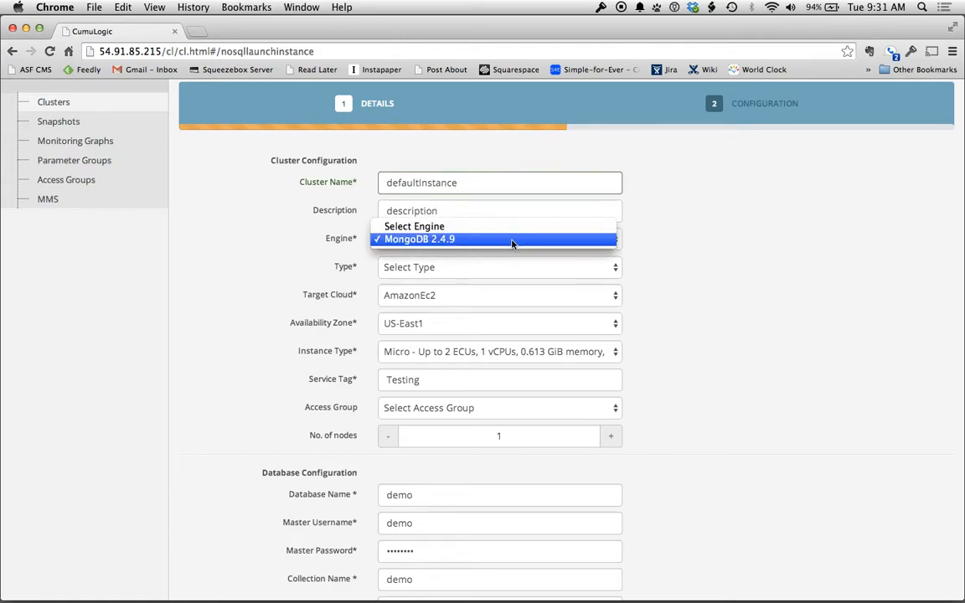
pyautogui.click(513, 243)
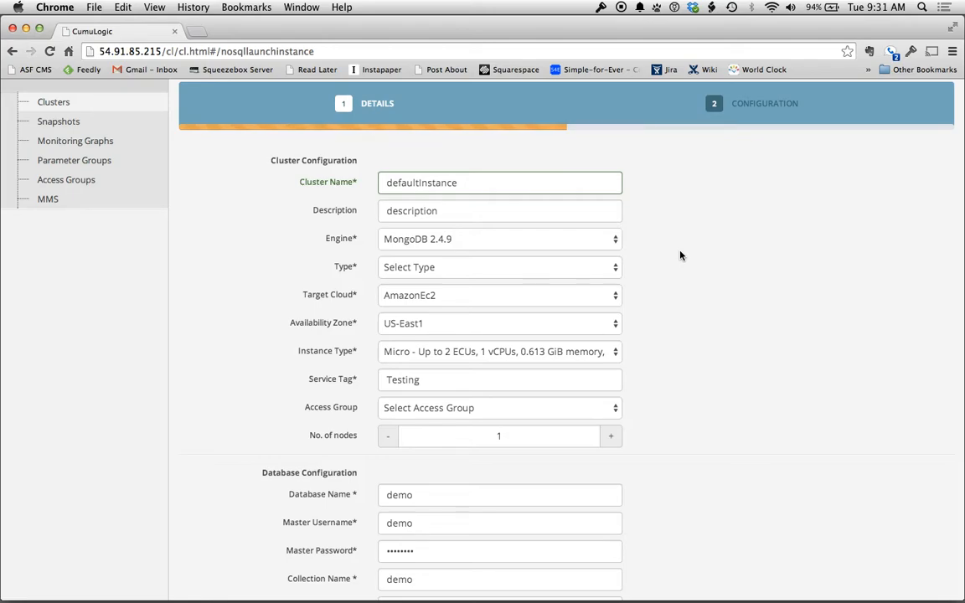
# Make the cluster type Sharded Cluster, keeping Development/Testing deployment
pyautogui.click(682, 255)
pyautogui.click(522, 269)
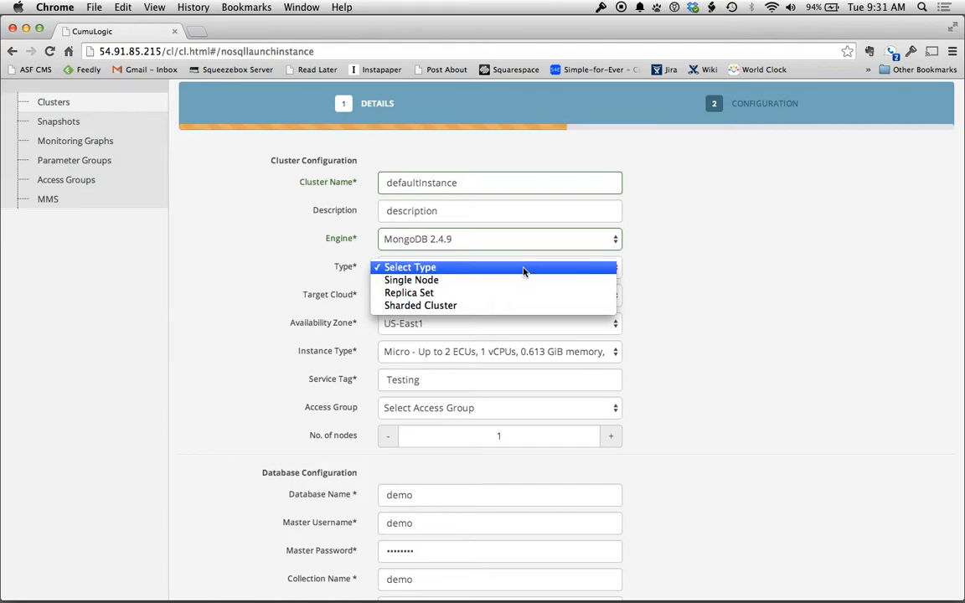
pyautogui.click(501, 307)
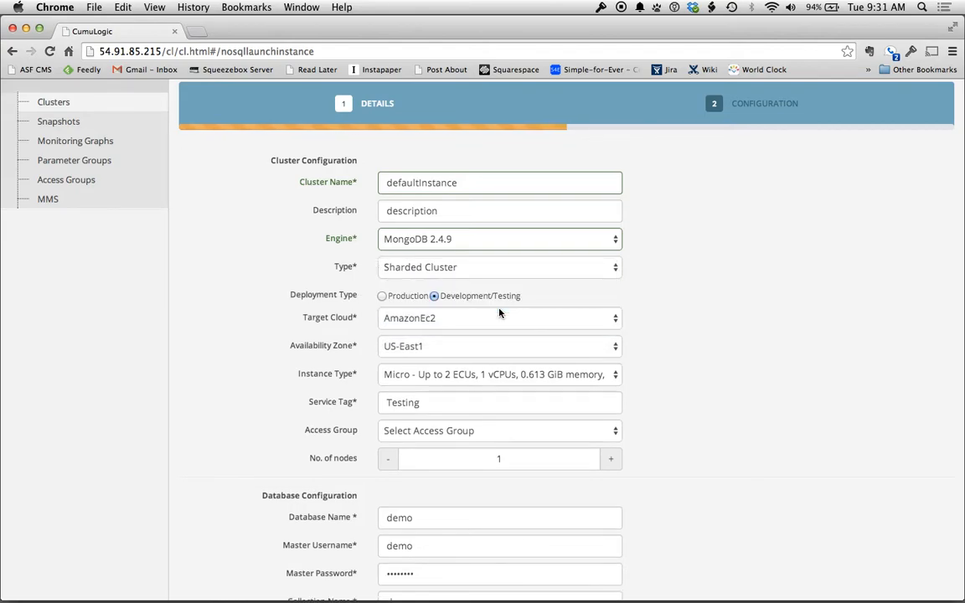
pyautogui.click(382, 295)
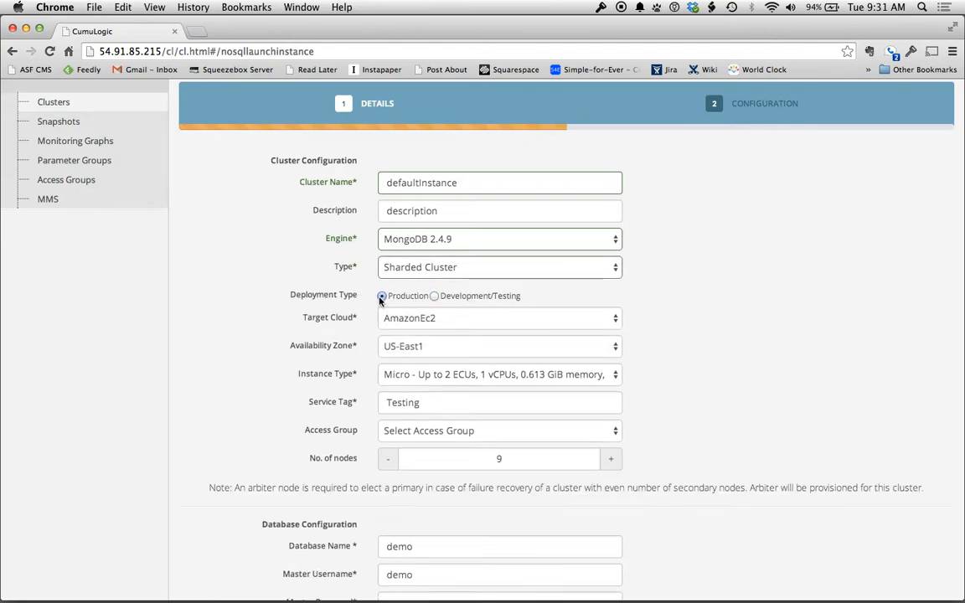
pyautogui.click(435, 296)
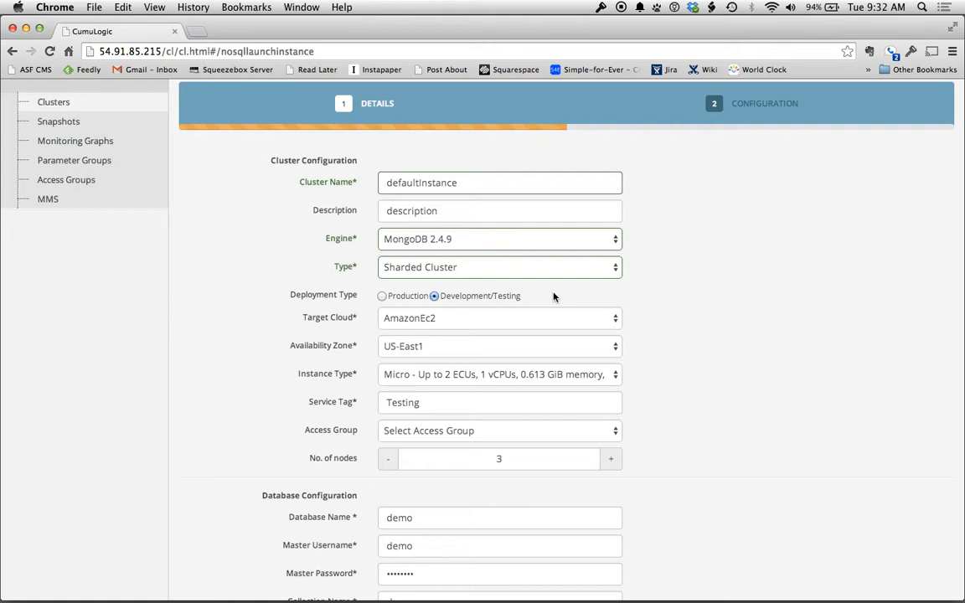
# Keep AmazonEc2 as target cloud, choose the Small instance type, and leave access group unset
pyautogui.click(440, 321)
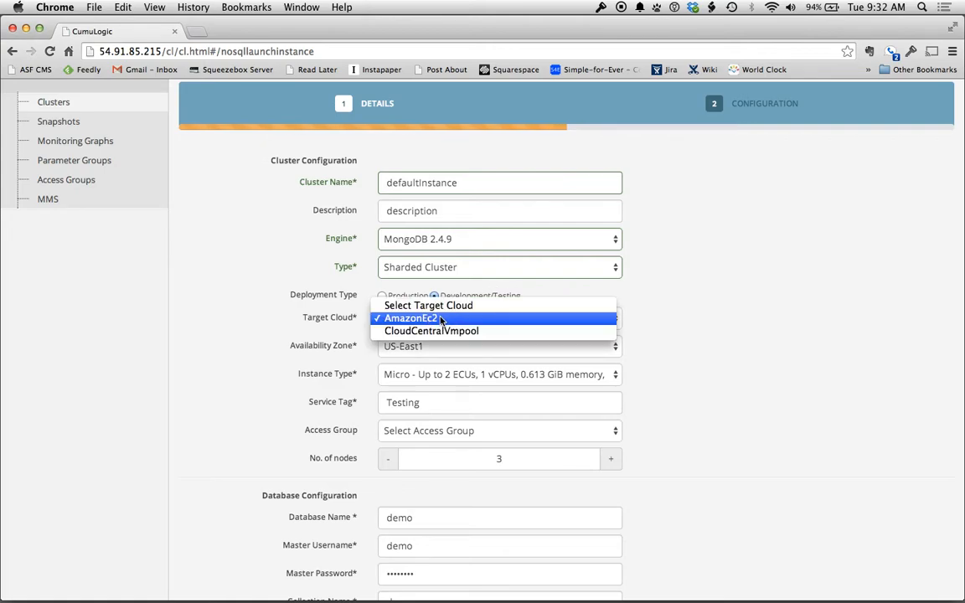
pyautogui.click(484, 325)
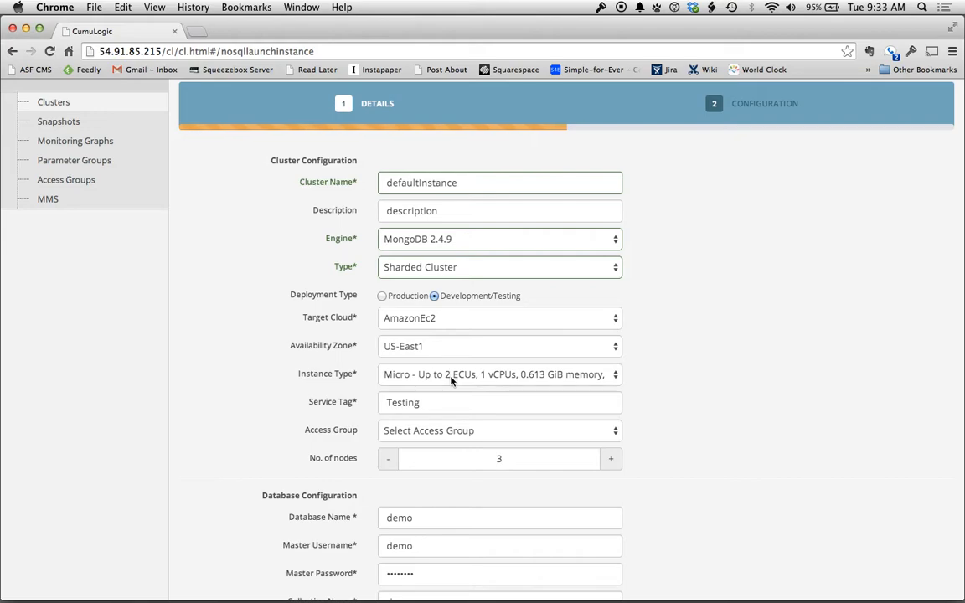
pyautogui.click(482, 378)
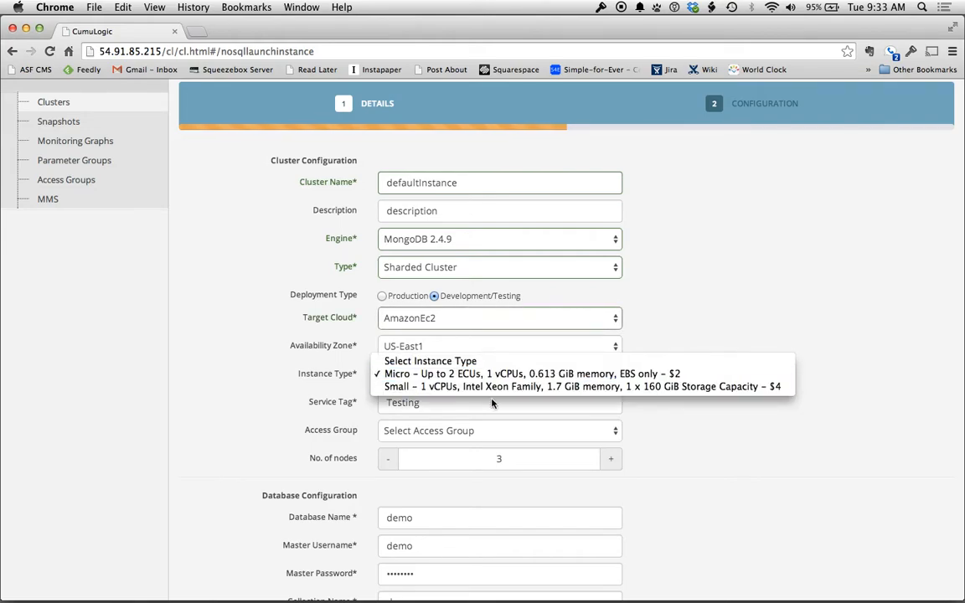
pyautogui.click(495, 387)
pyautogui.click(715, 407)
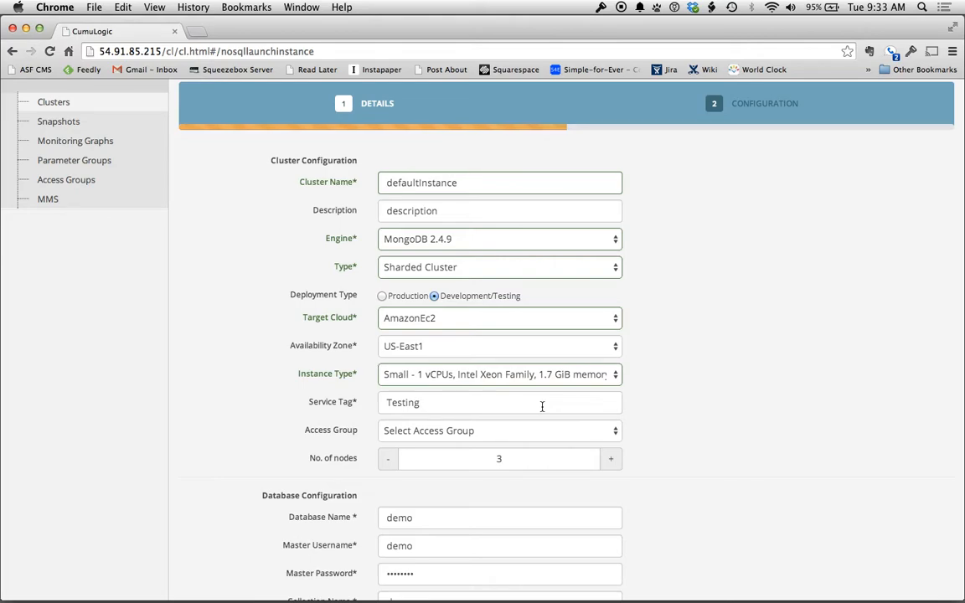
pyautogui.click(507, 440)
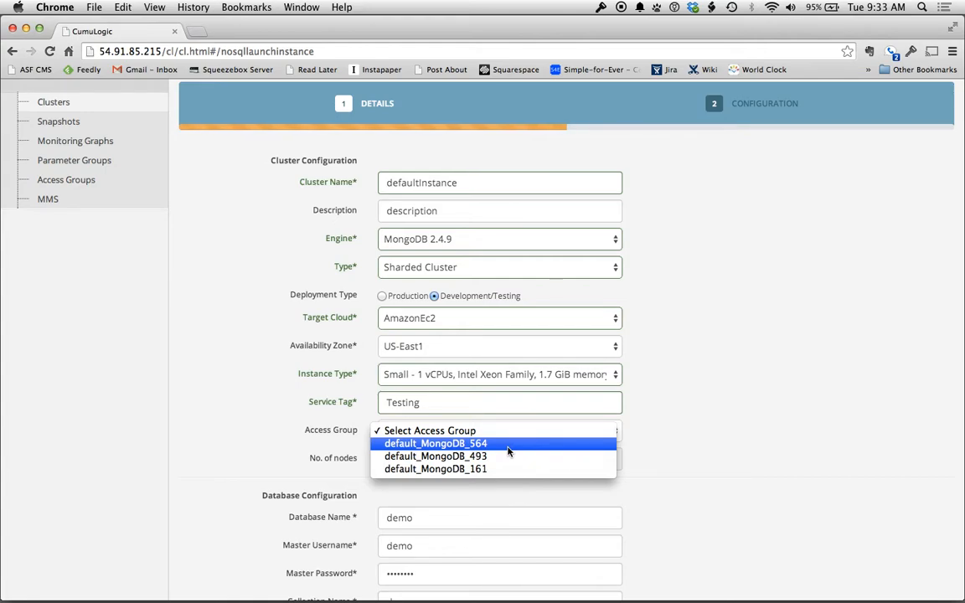
pyautogui.click(670, 436)
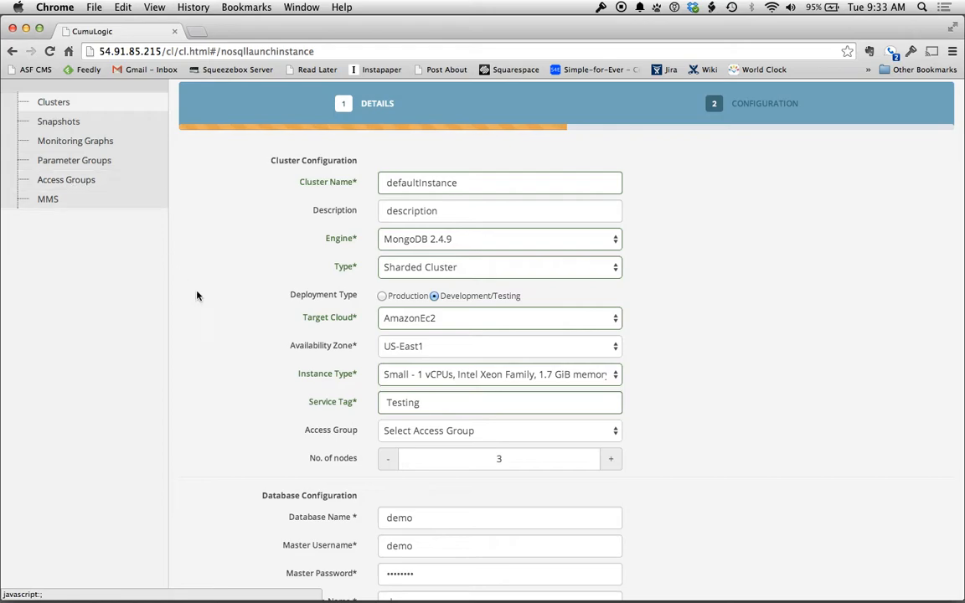
# Review database fields, enable Automatically Hash on _id, and proceed to the Configuration step
pyautogui.scroll(-3, 245, 424)
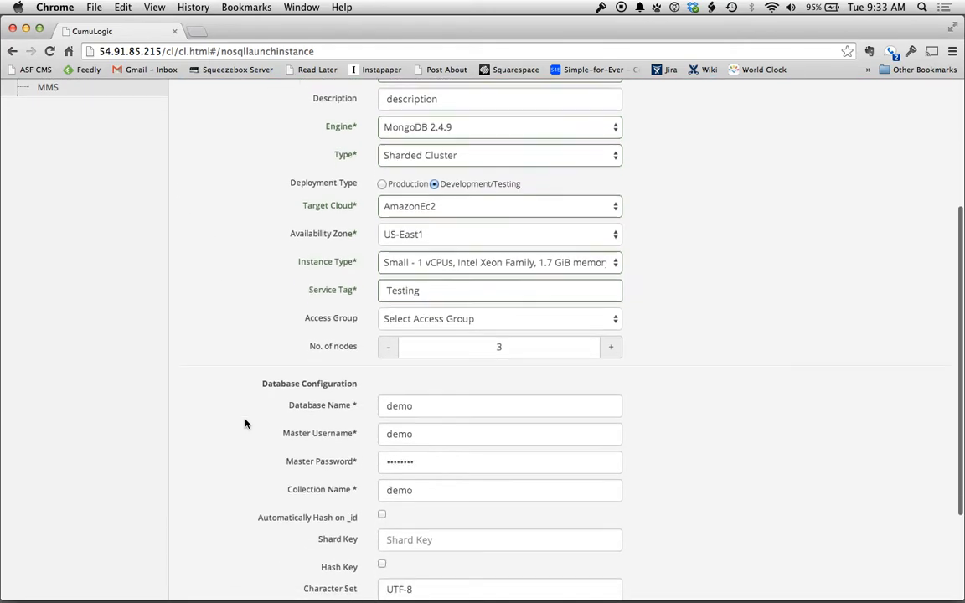
pyautogui.scroll(5, 245, 423)
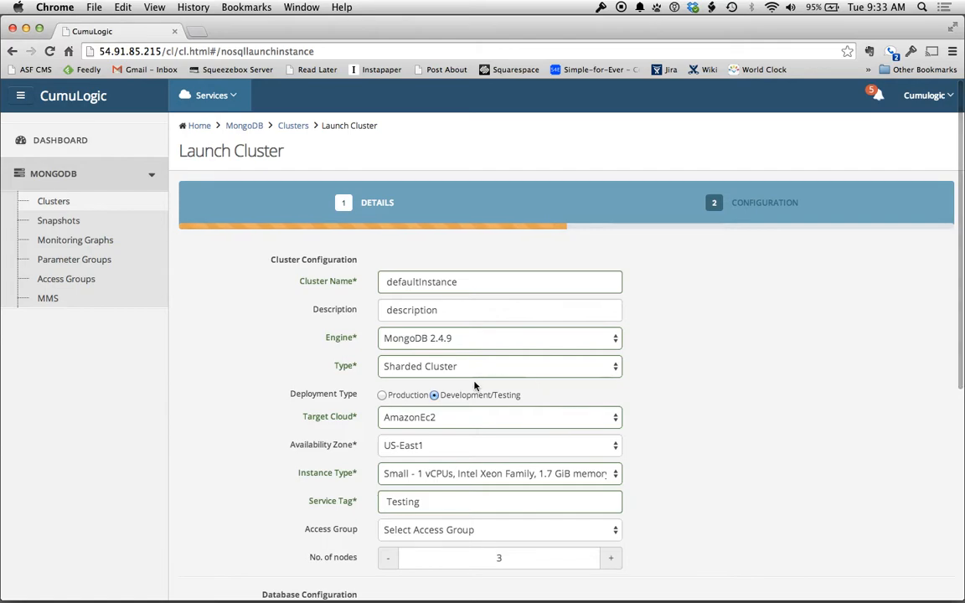
pyautogui.scroll(-5, 709, 429)
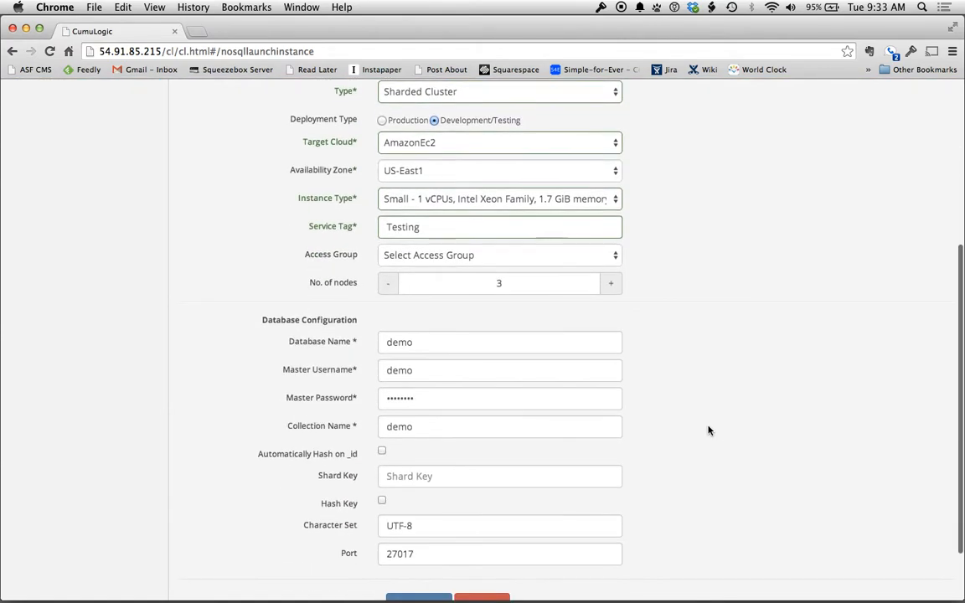
pyautogui.click(480, 264)
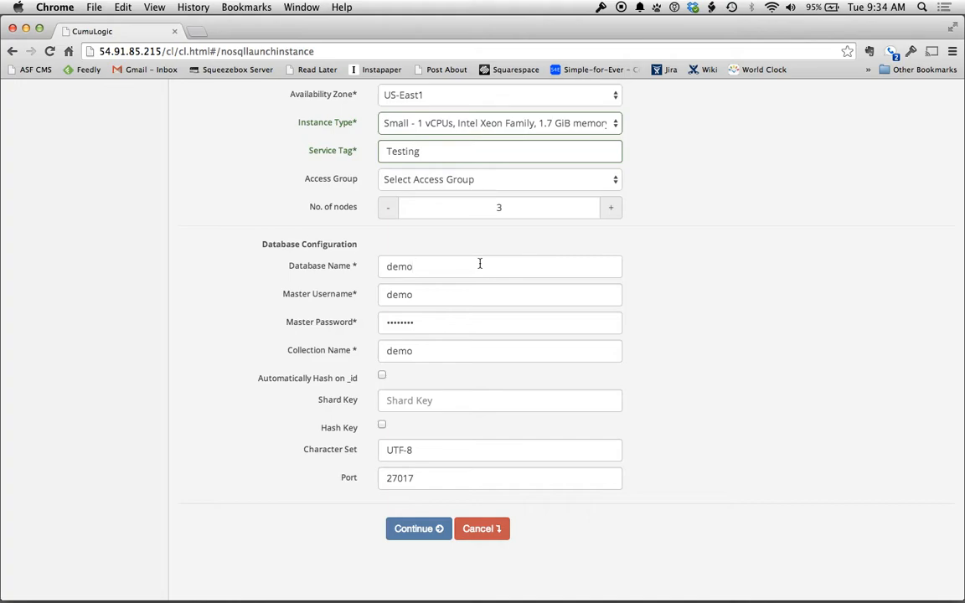
pyautogui.click(454, 289)
pyautogui.click(450, 325)
pyautogui.click(448, 350)
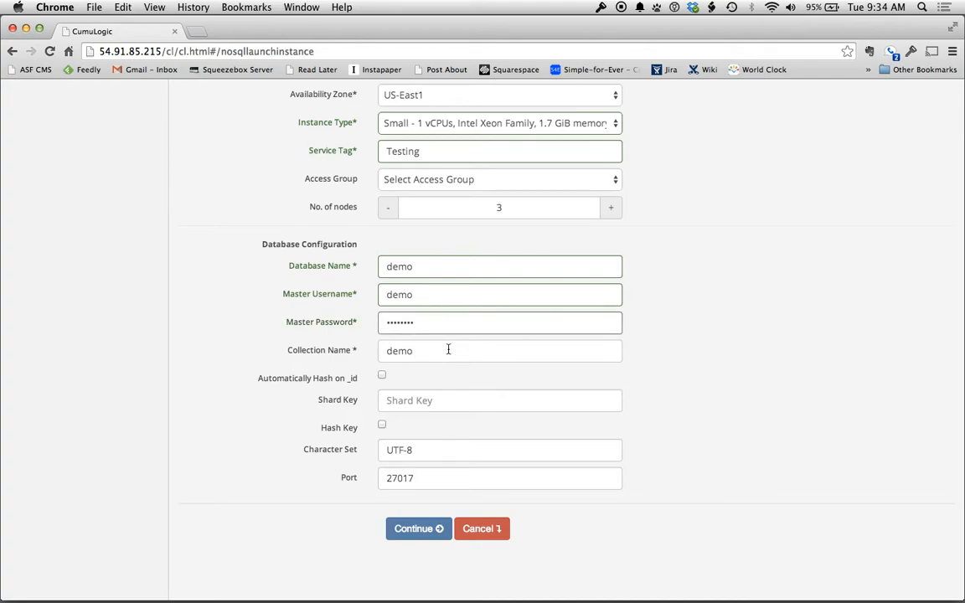
pyautogui.click(383, 377)
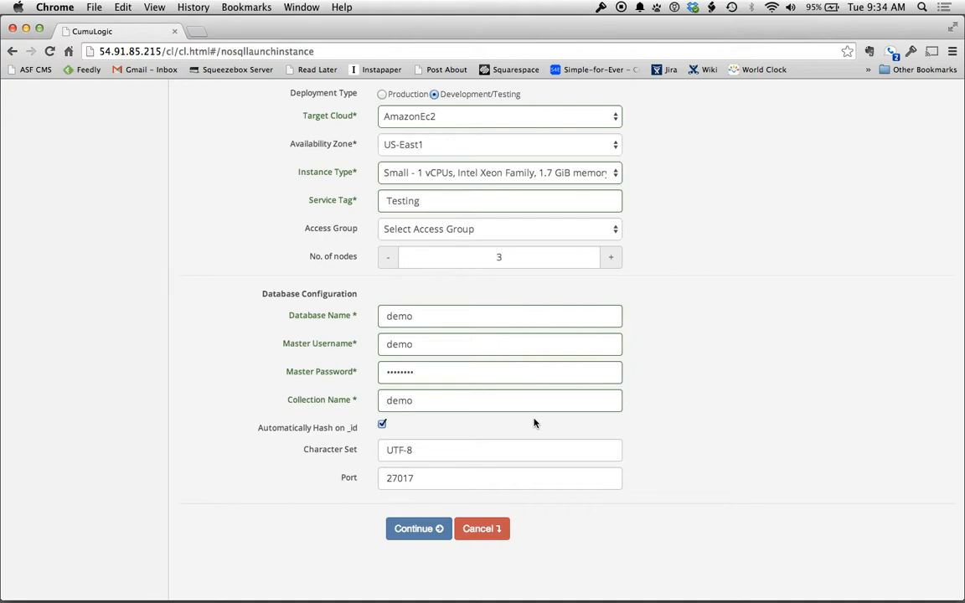
pyautogui.click(446, 450)
pyautogui.click(410, 478)
pyautogui.click(413, 529)
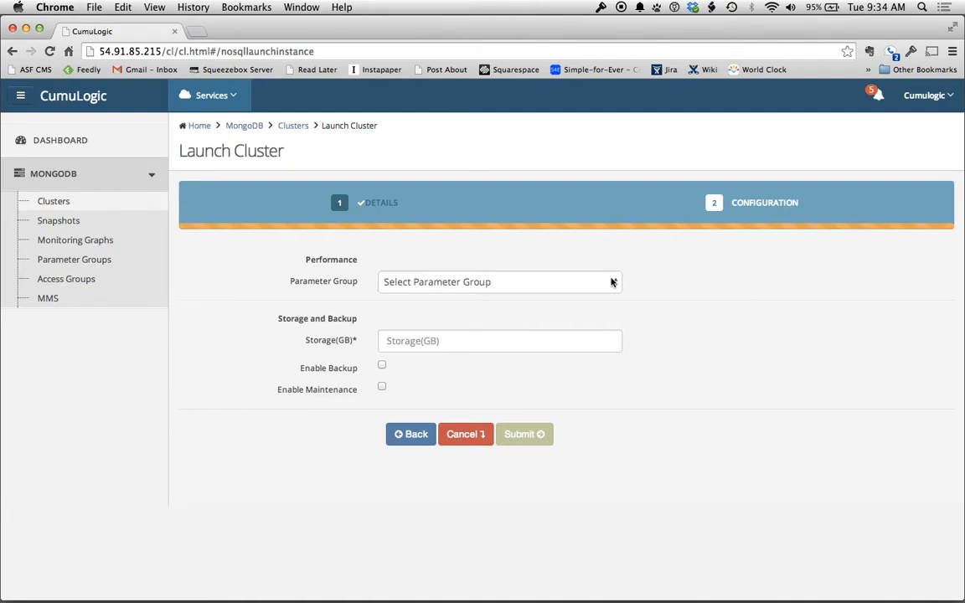
# Leave the parameter group unselected and enter 20 GB of storage
pyautogui.click(617, 283)
pyautogui.click(660, 284)
pyautogui.write('20')
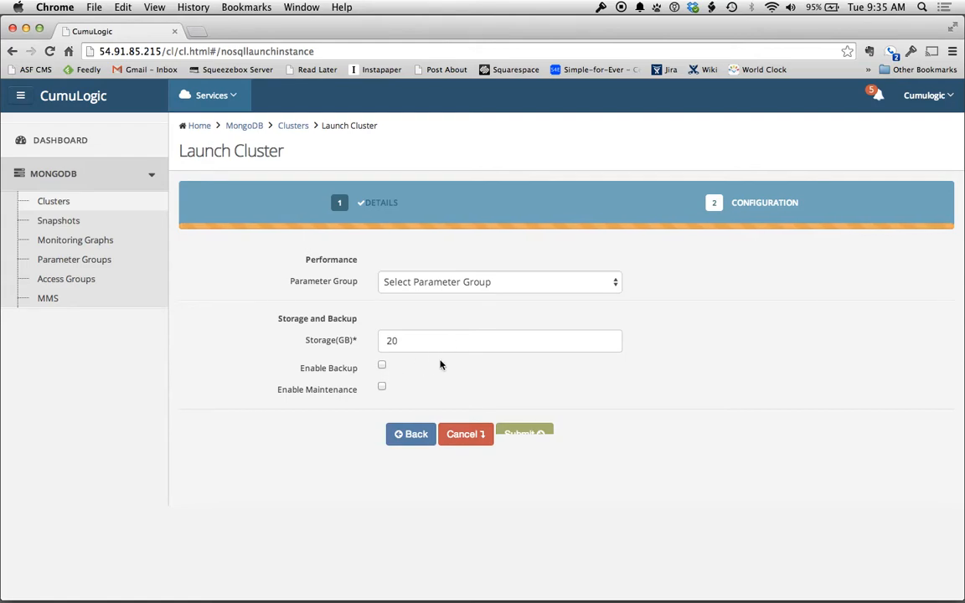
# Enable backups, acknowledging the notice, with a 10-day retention period
pyautogui.click(382, 367)
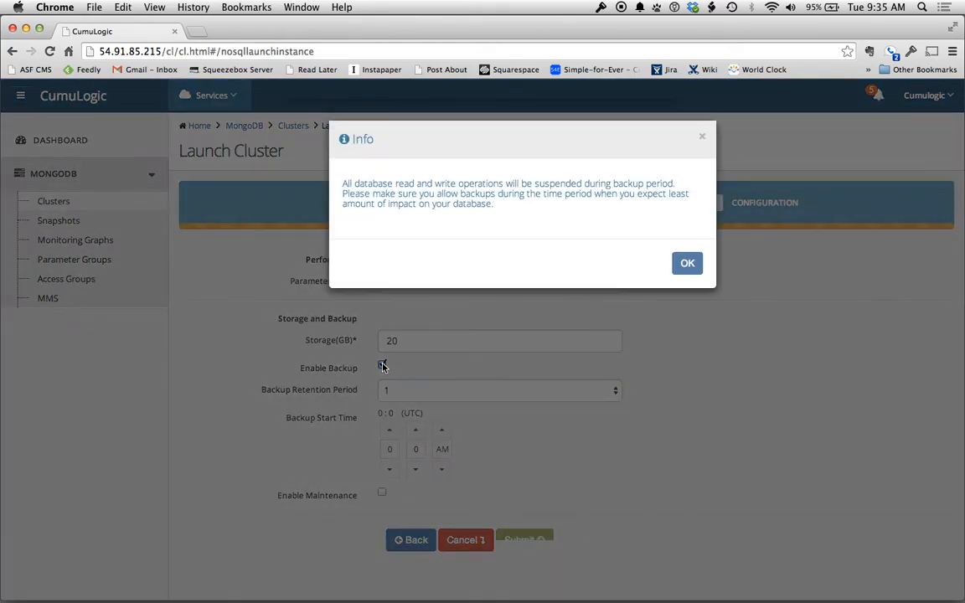
pyautogui.click(692, 261)
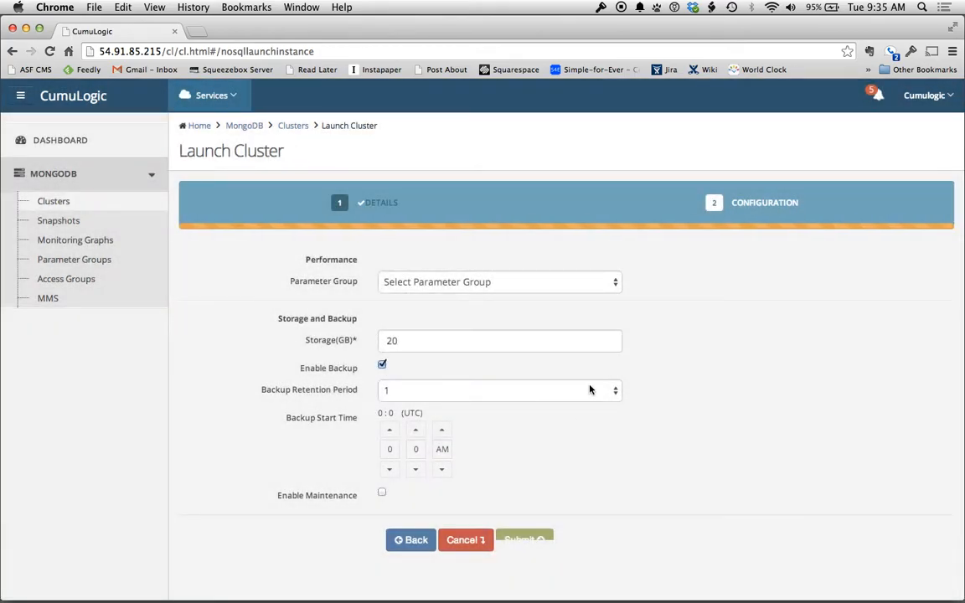
pyautogui.click(567, 394)
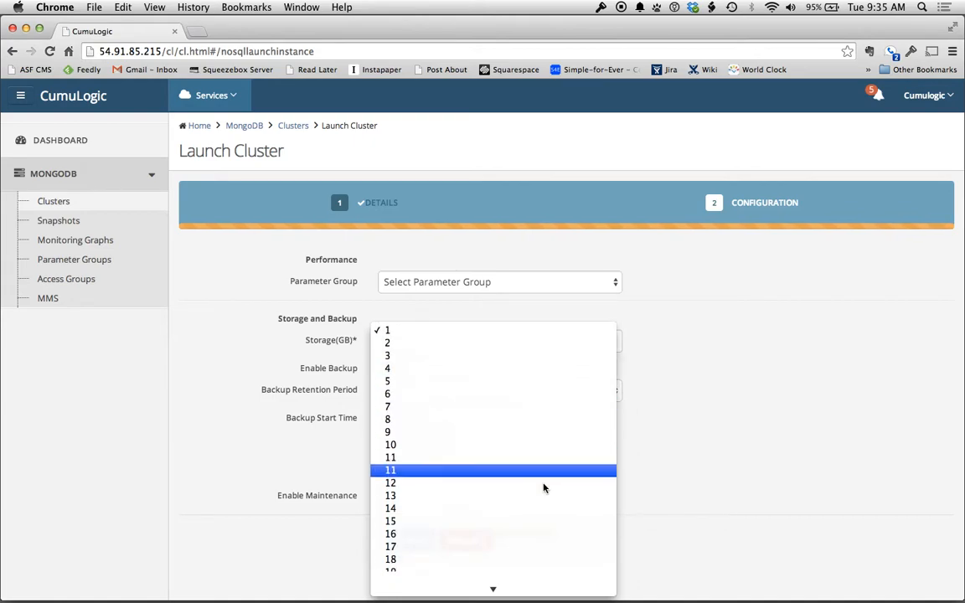
pyautogui.click(541, 406)
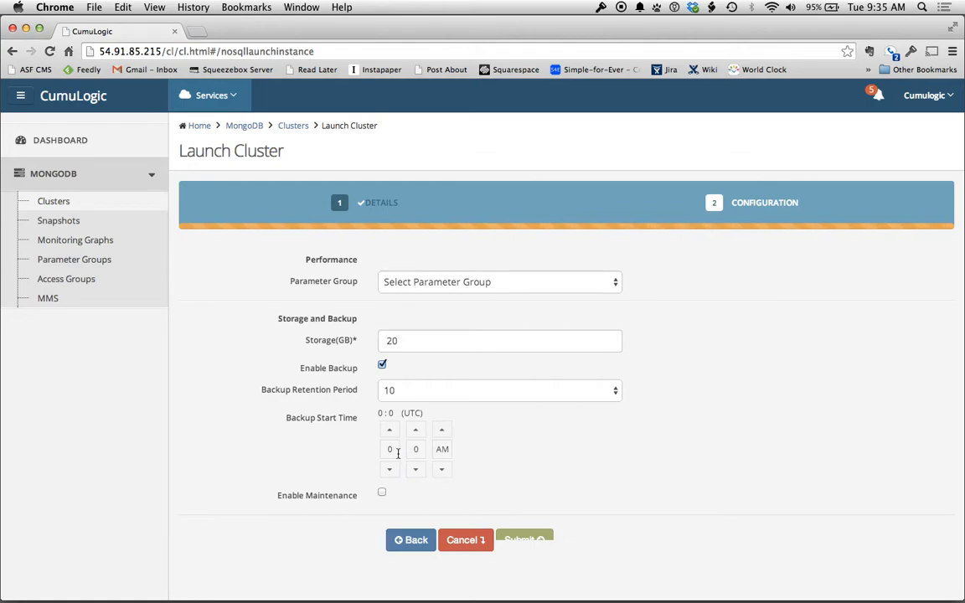
# Enable maintenance on Tuesday with a 1:00 UTC start time
pyautogui.click(382, 495)
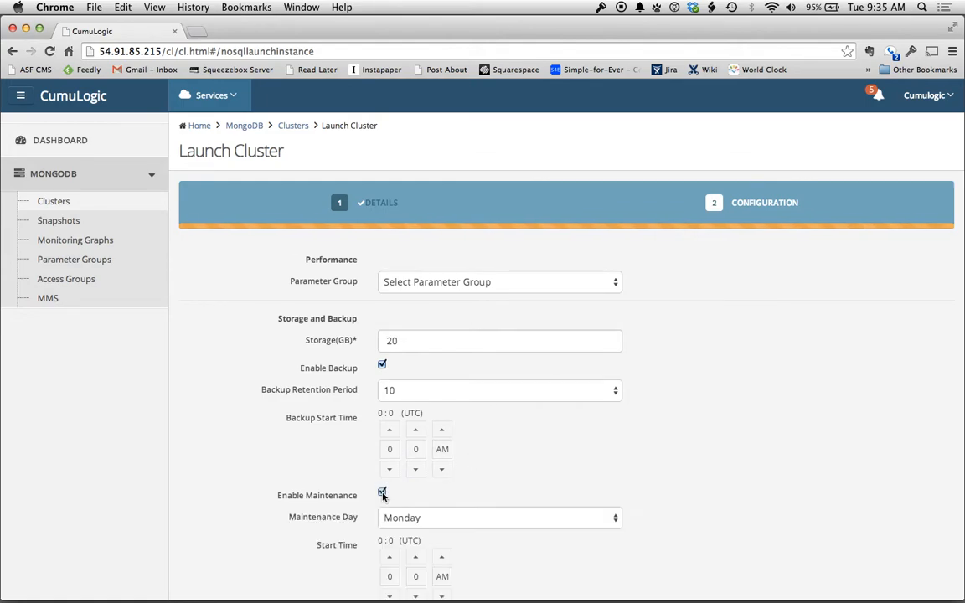
pyautogui.scroll(-2, 618, 437)
pyautogui.click(591, 445)
pyautogui.click(585, 459)
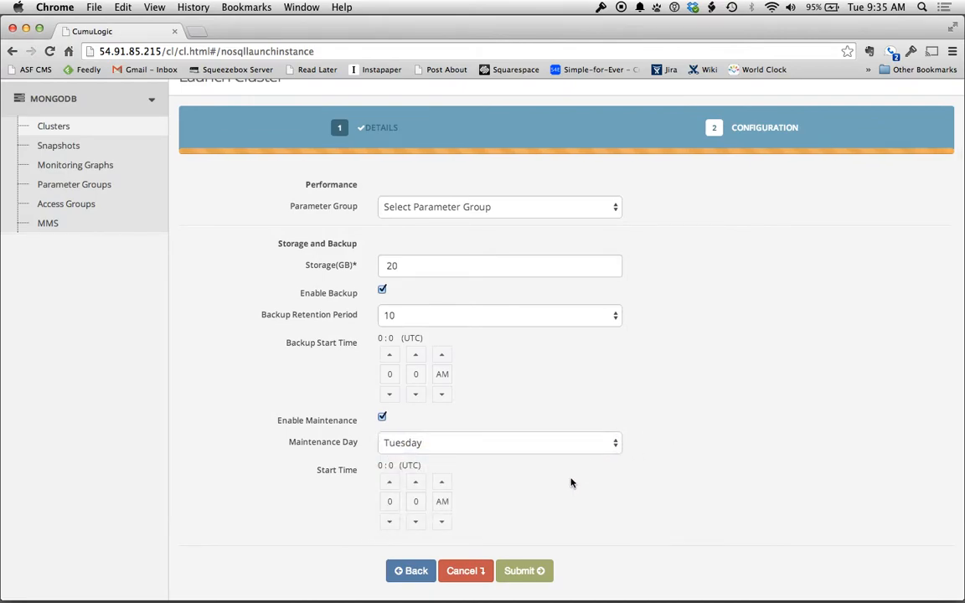
pyautogui.click(392, 483)
pyautogui.rightClick(695, 426)
pyautogui.click(668, 484)
# Submit the launch, clear the duplicate-name error, and rename the cluster to defaultInstance2
pyautogui.click(526, 572)
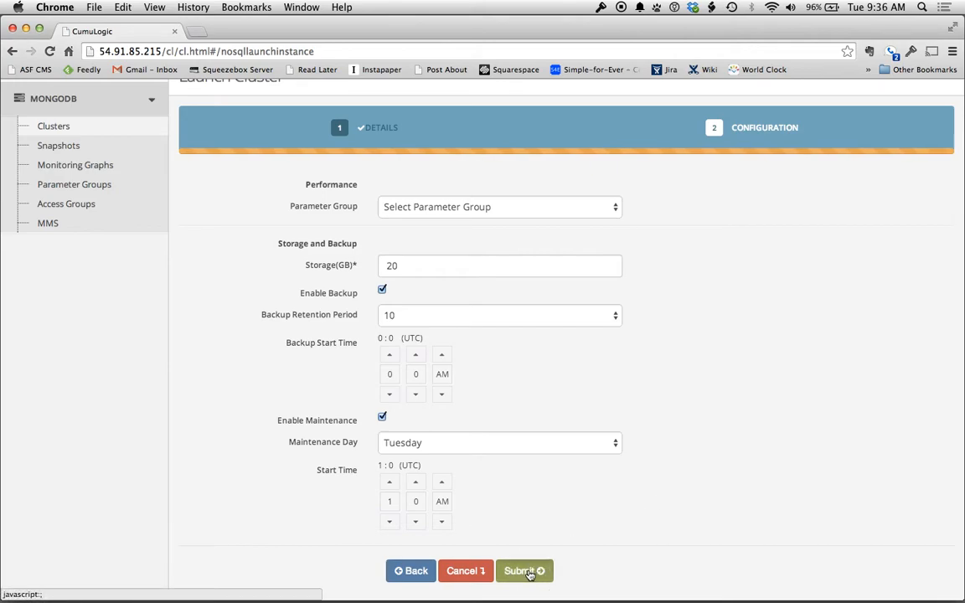
pyautogui.click(651, 245)
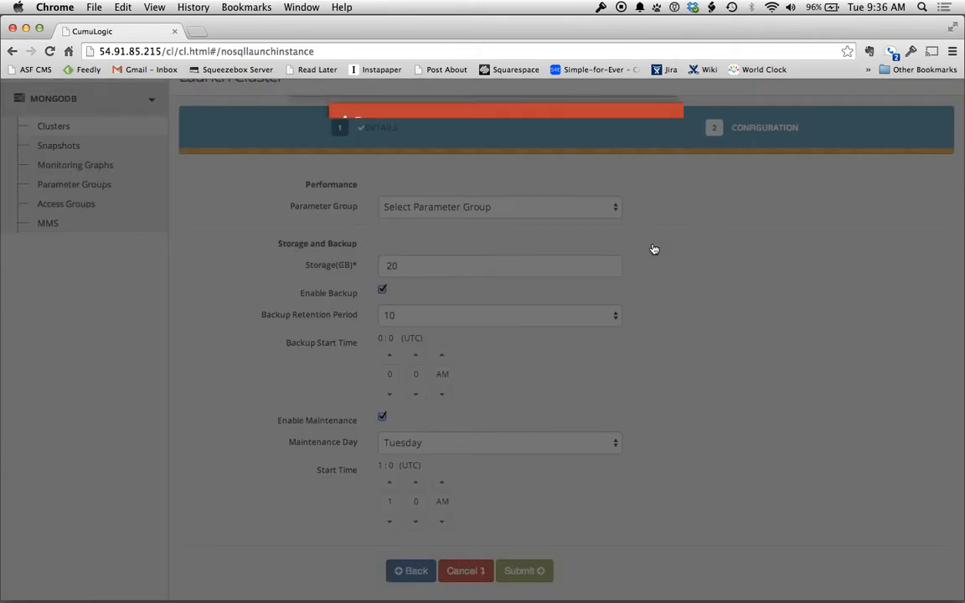
pyautogui.click(680, 243)
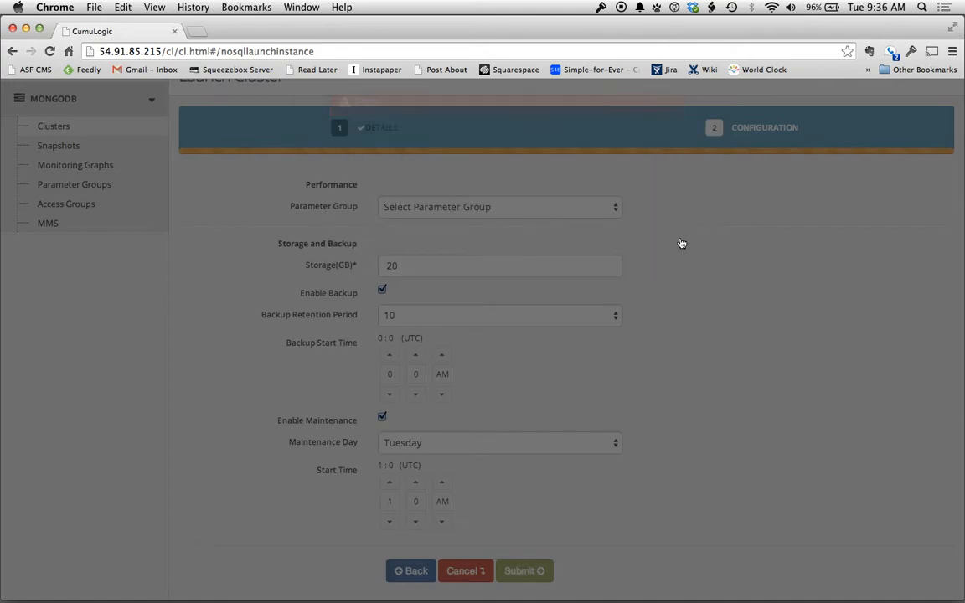
pyautogui.click(410, 578)
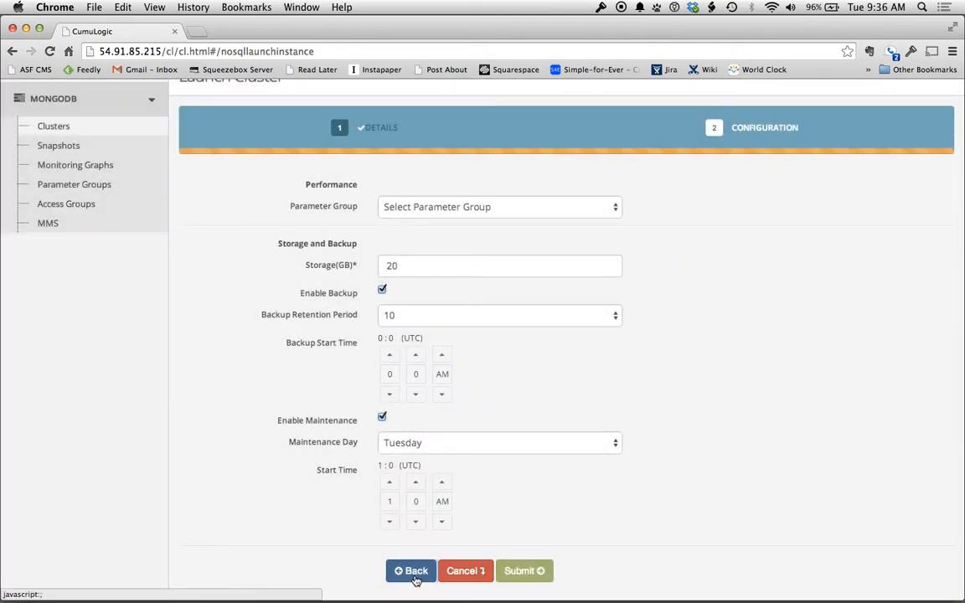
pyautogui.click(484, 207)
pyautogui.write('2')
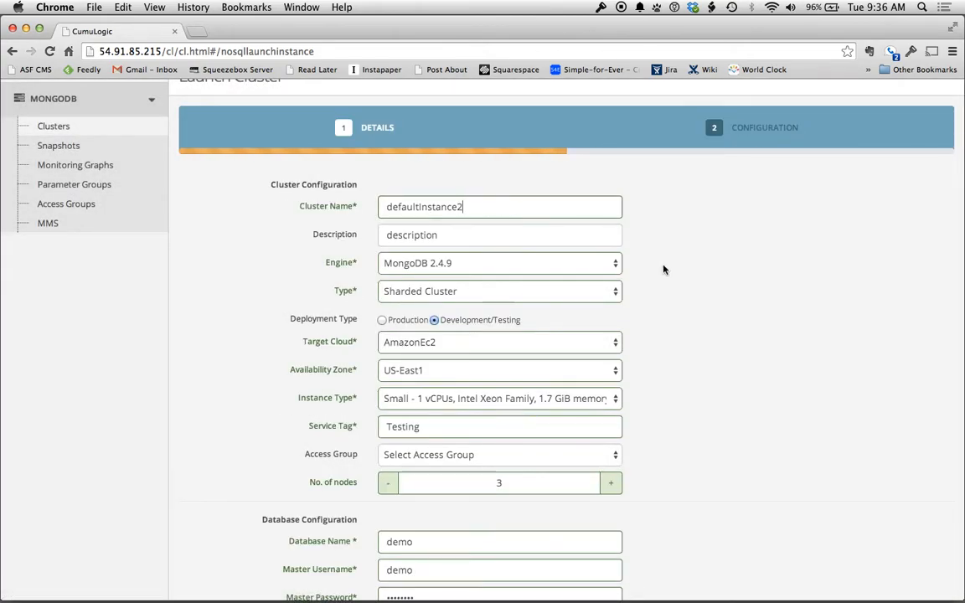
# Resubmit the cluster launch and view defaultInstance2's event history
pyautogui.scroll(-5, 662, 268)
pyautogui.click(419, 519)
pyautogui.click(524, 529)
pyautogui.click(652, 246)
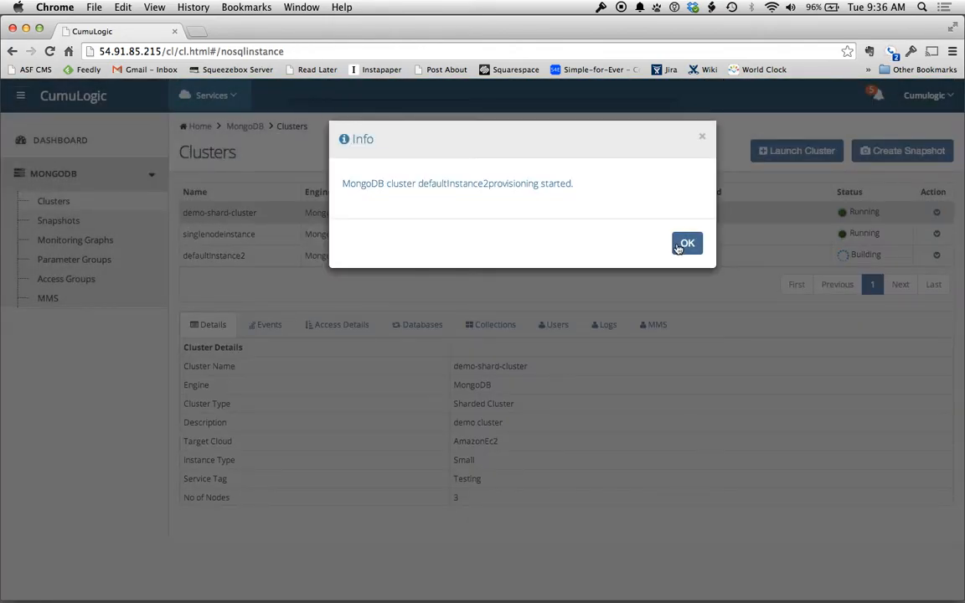
pyautogui.click(685, 244)
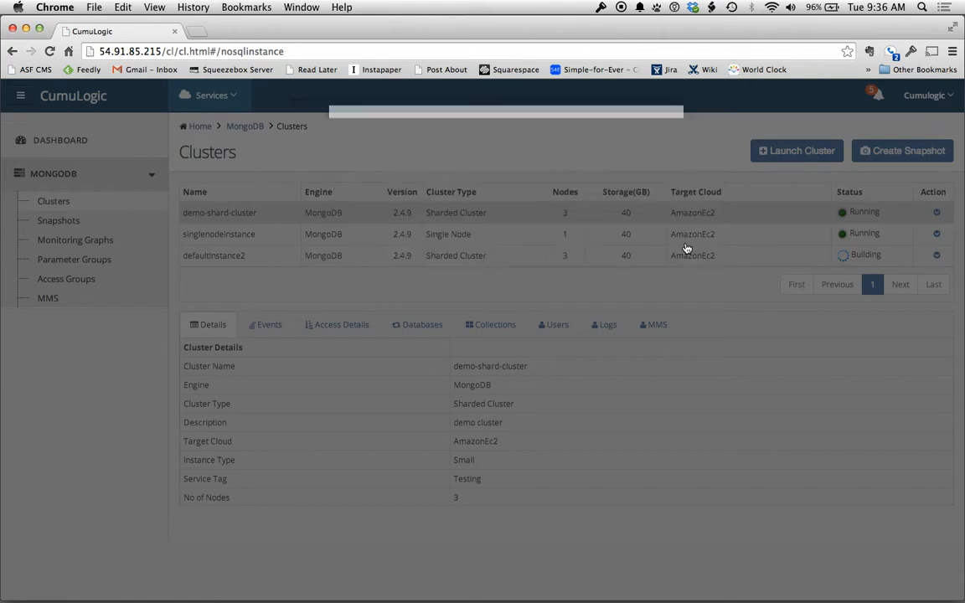
pyautogui.click(609, 258)
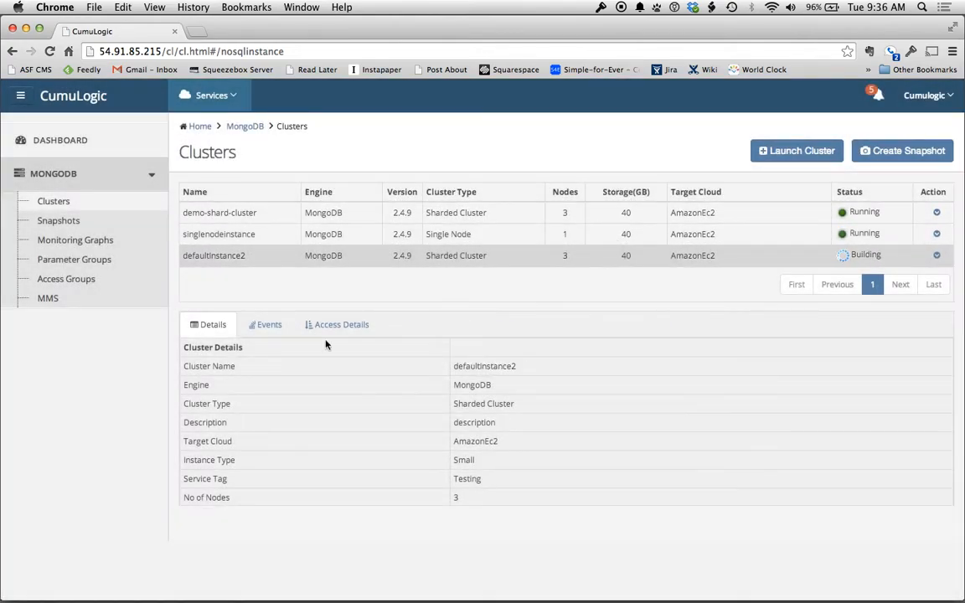
pyautogui.click(266, 324)
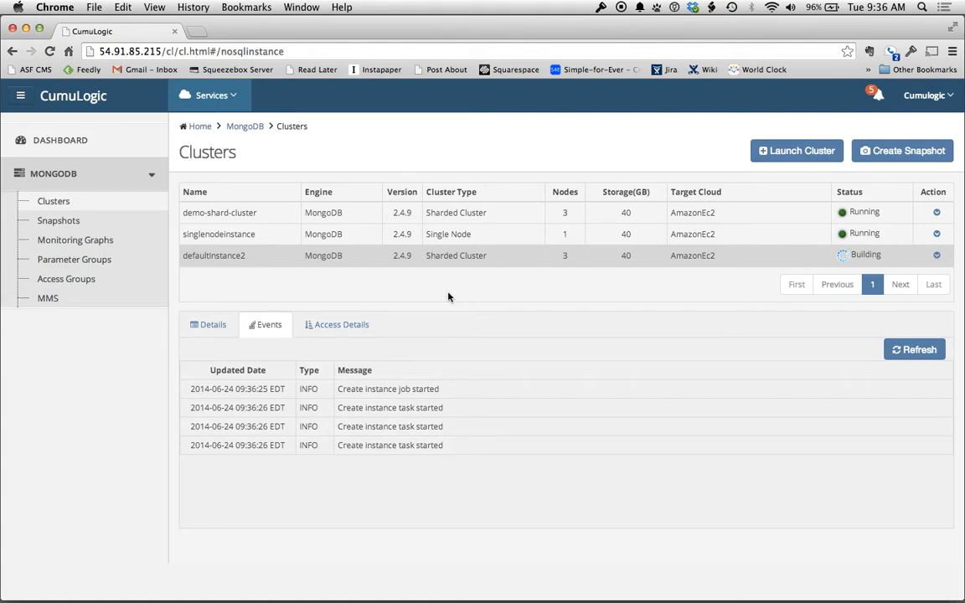
# Review demo-shard-cluster's details and events, then show its access details with hosts and ports
pyautogui.click(486, 215)
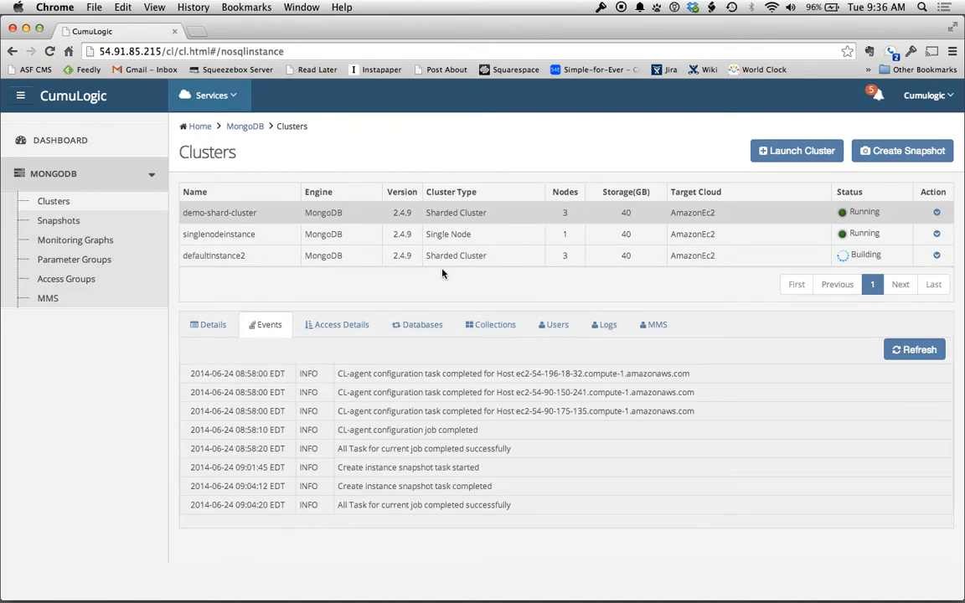
pyautogui.click(212, 327)
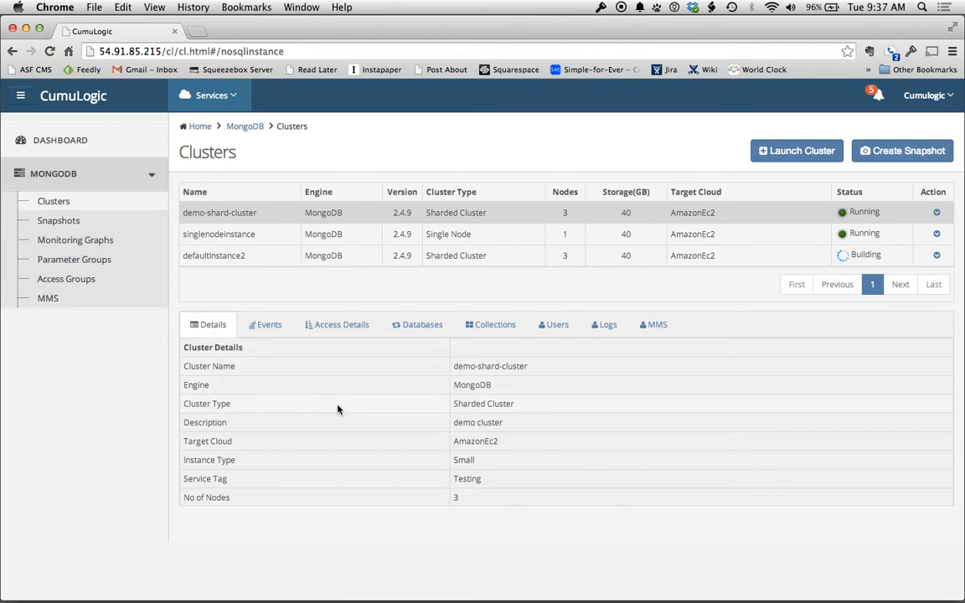
pyautogui.scroll(-5, 338, 409)
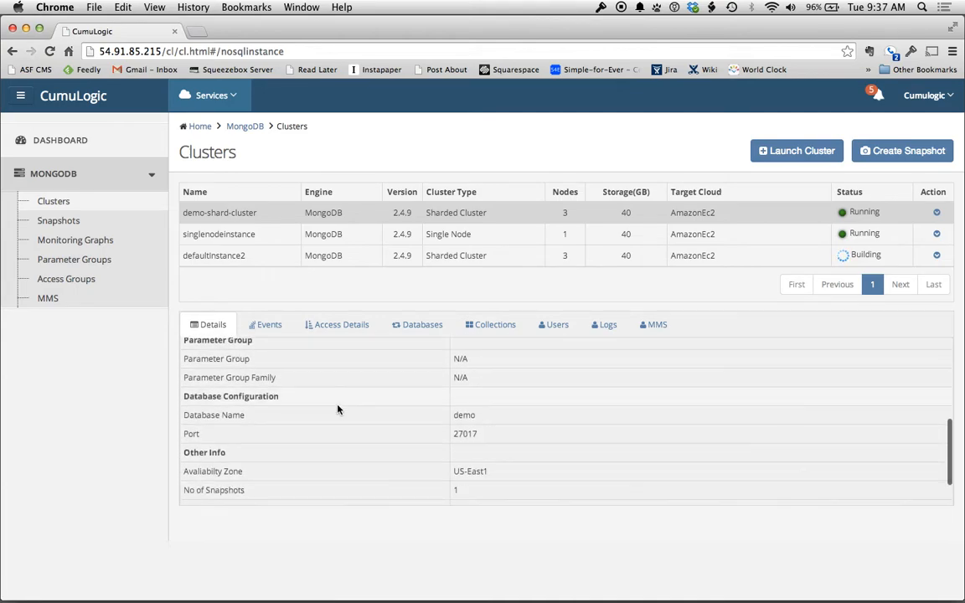
pyautogui.scroll(4, 337, 409)
pyautogui.scroll(2, 338, 409)
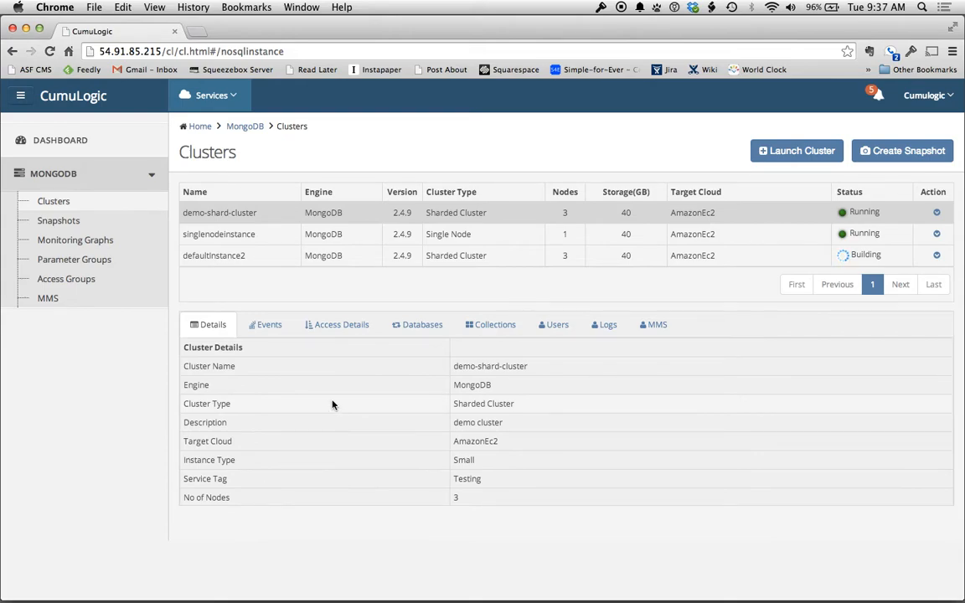
pyautogui.click(270, 324)
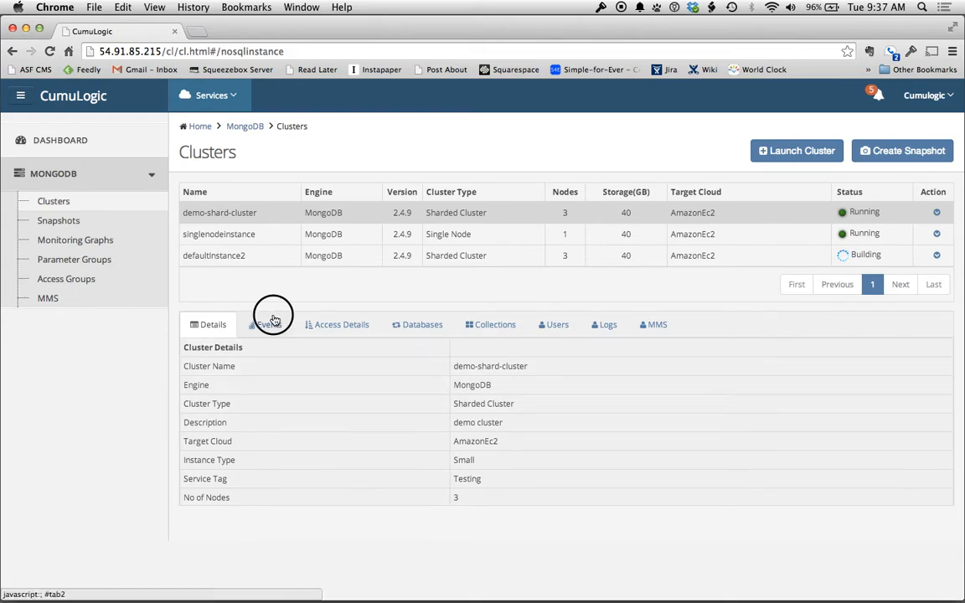
pyautogui.click(360, 331)
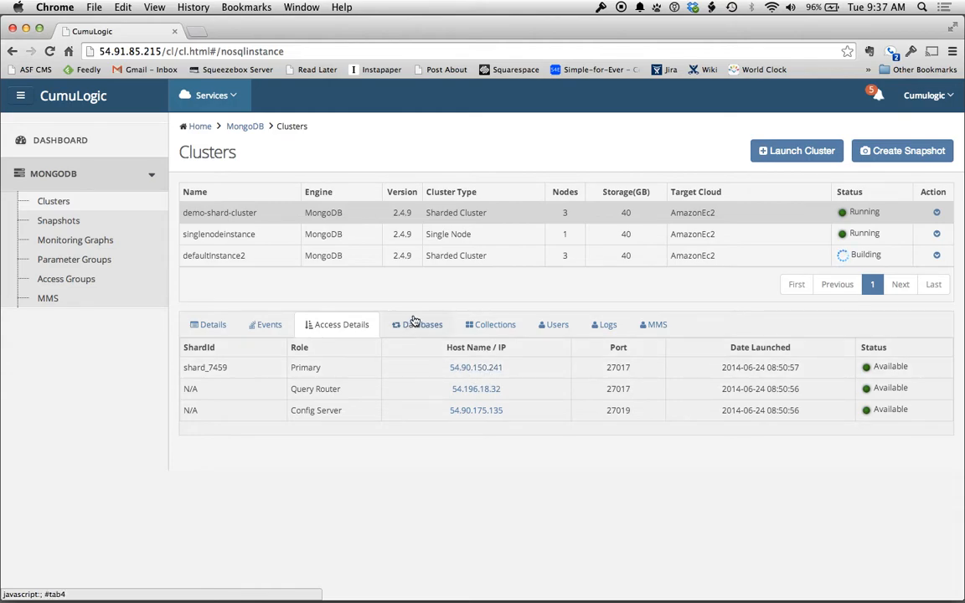
# Check host details for 54.90.150.241 and 54.196.18.32, then list the cluster's databases
pyautogui.click(466, 368)
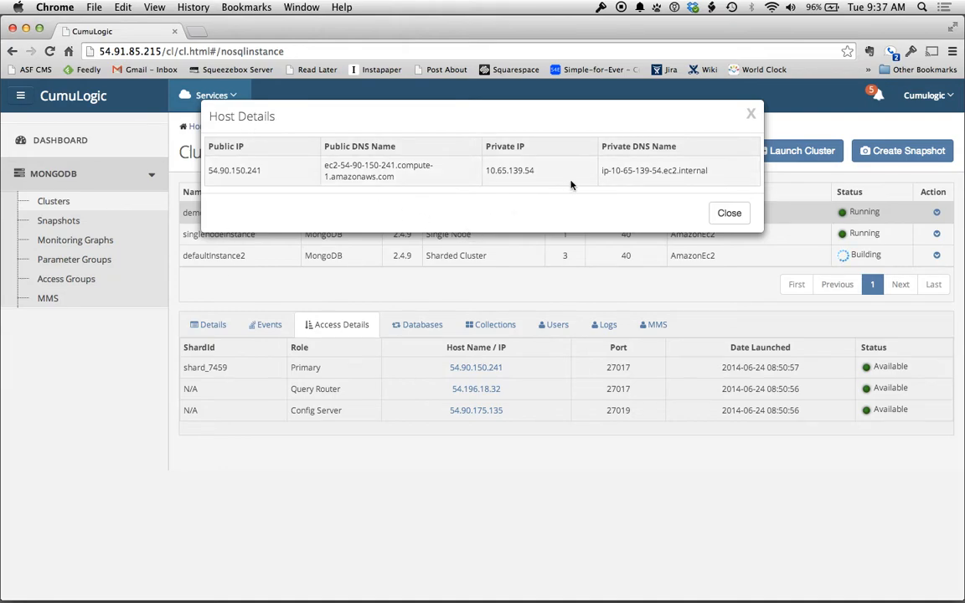
pyautogui.click(728, 215)
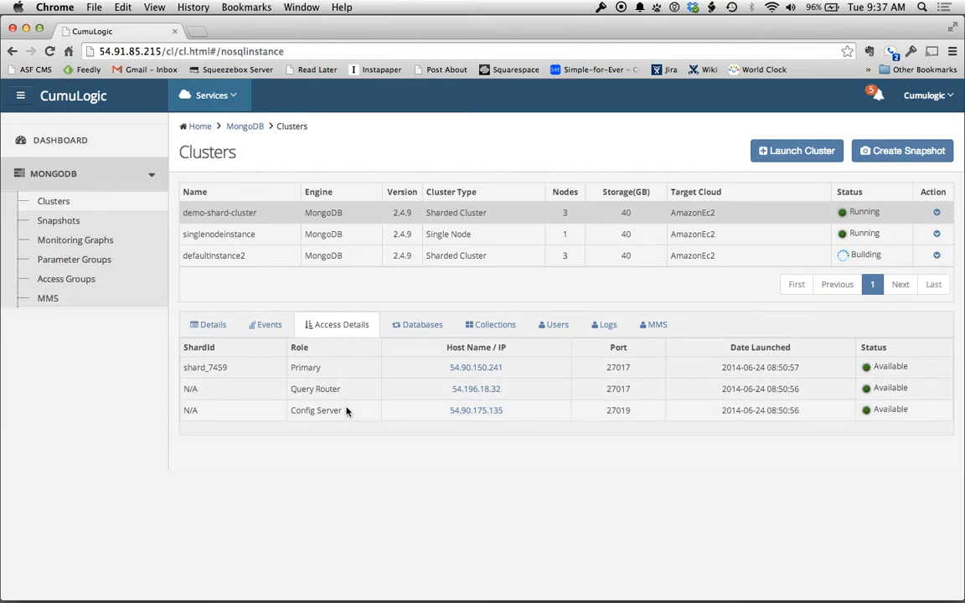
pyautogui.click(475, 389)
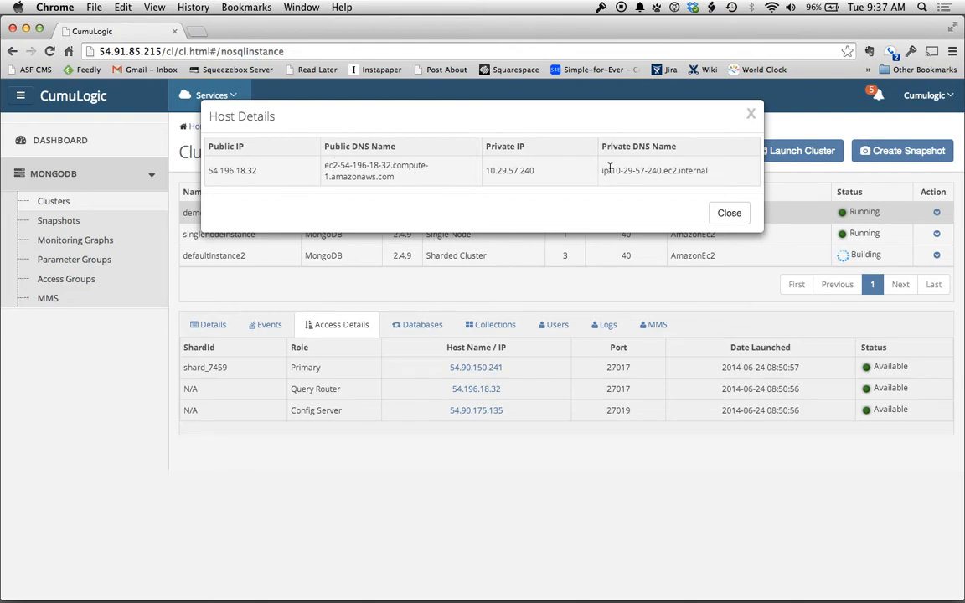
pyautogui.click(729, 213)
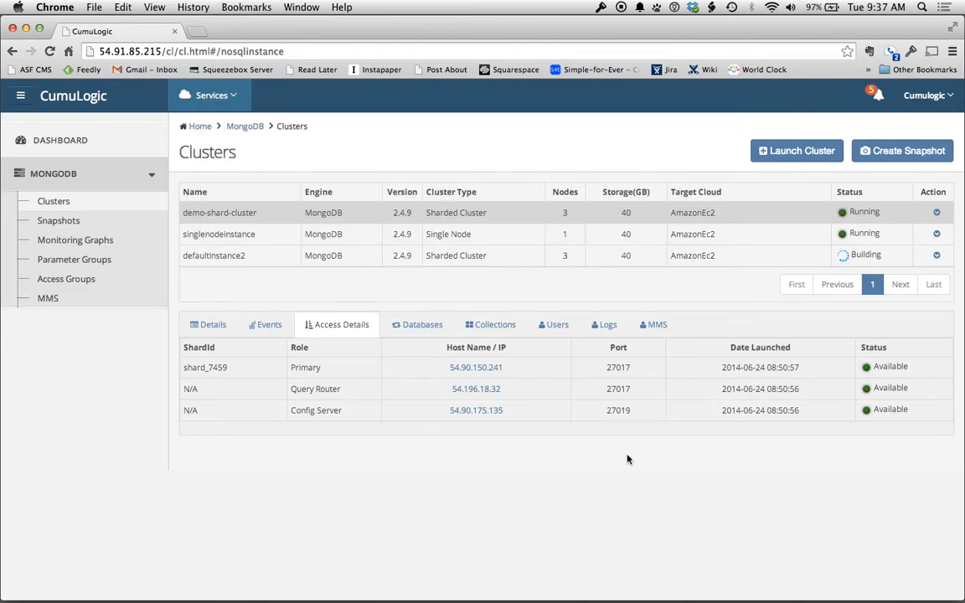
pyautogui.click(414, 327)
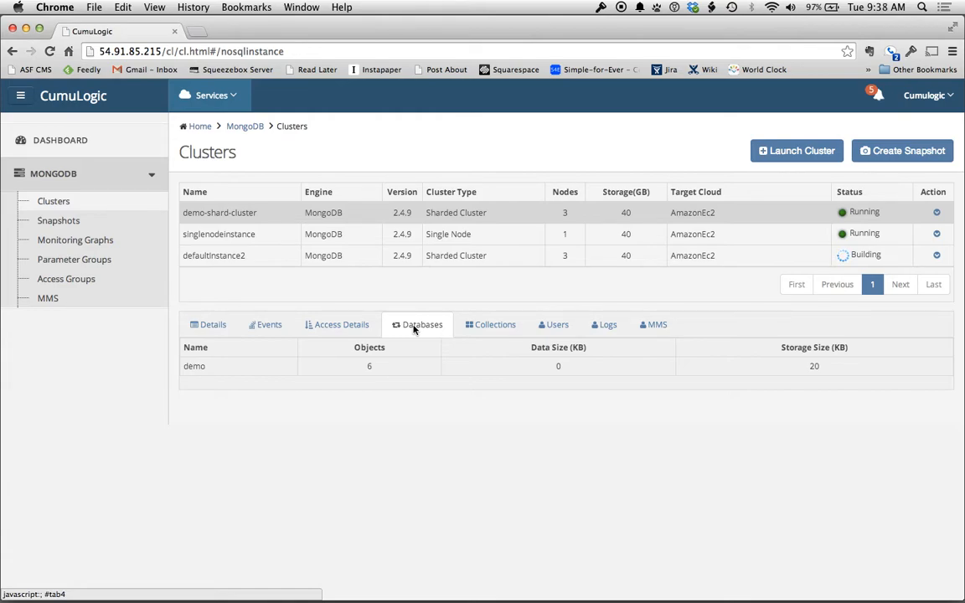
# Browse demo-shard-cluster's collections, then its users, showing user demo on admin
pyautogui.click(480, 325)
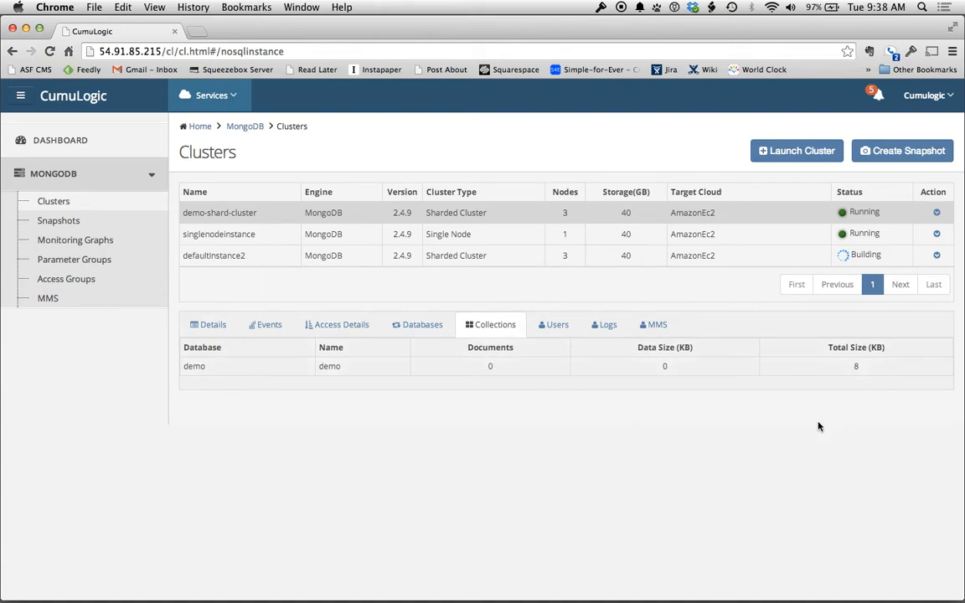
pyautogui.click(558, 326)
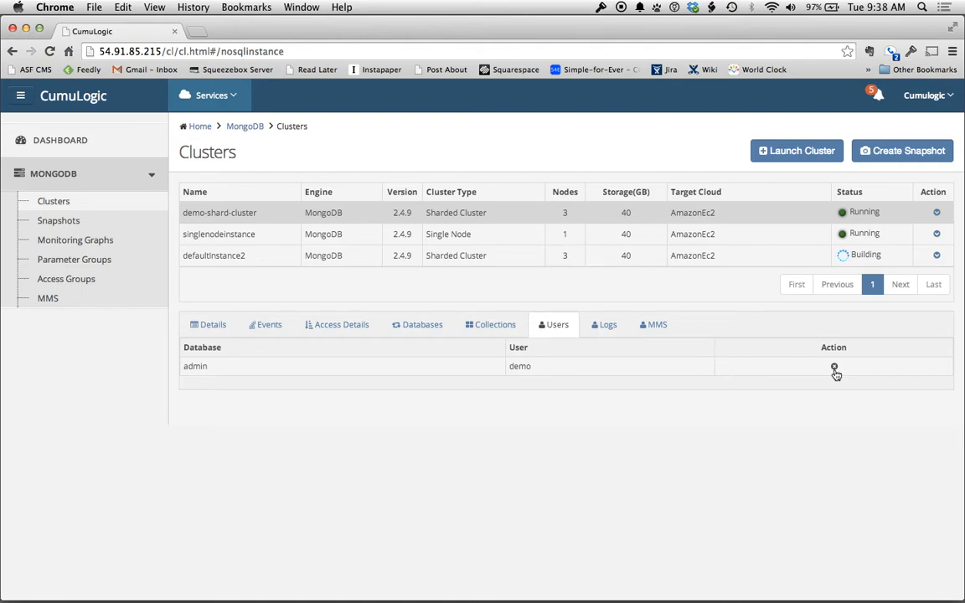
pyautogui.click(605, 325)
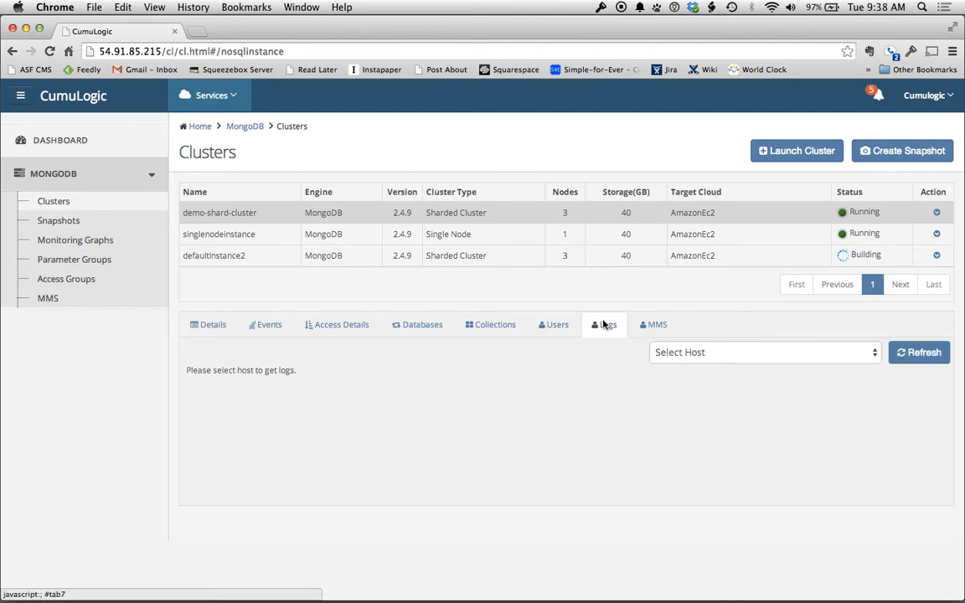
pyautogui.click(750, 352)
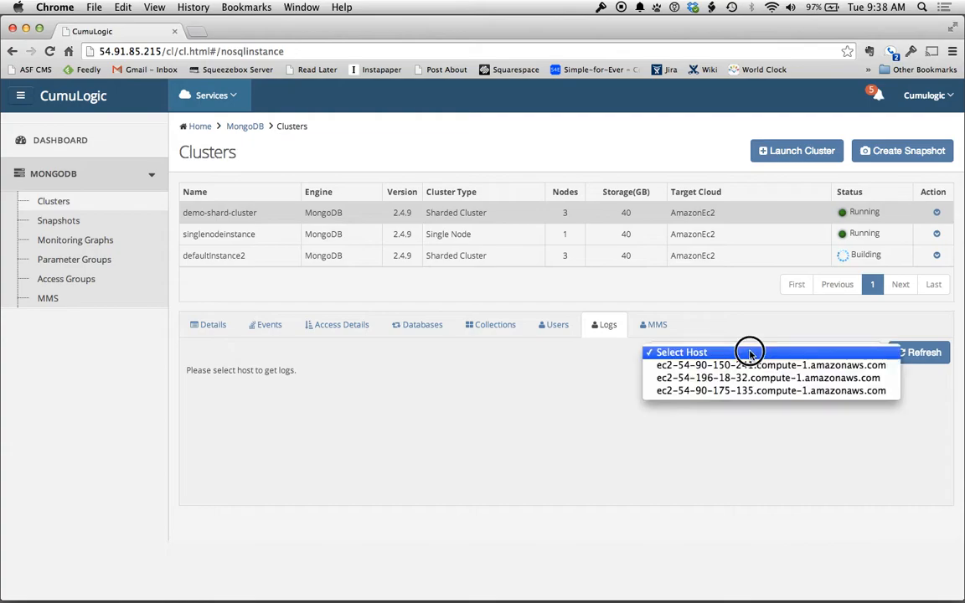
pyautogui.click(750, 365)
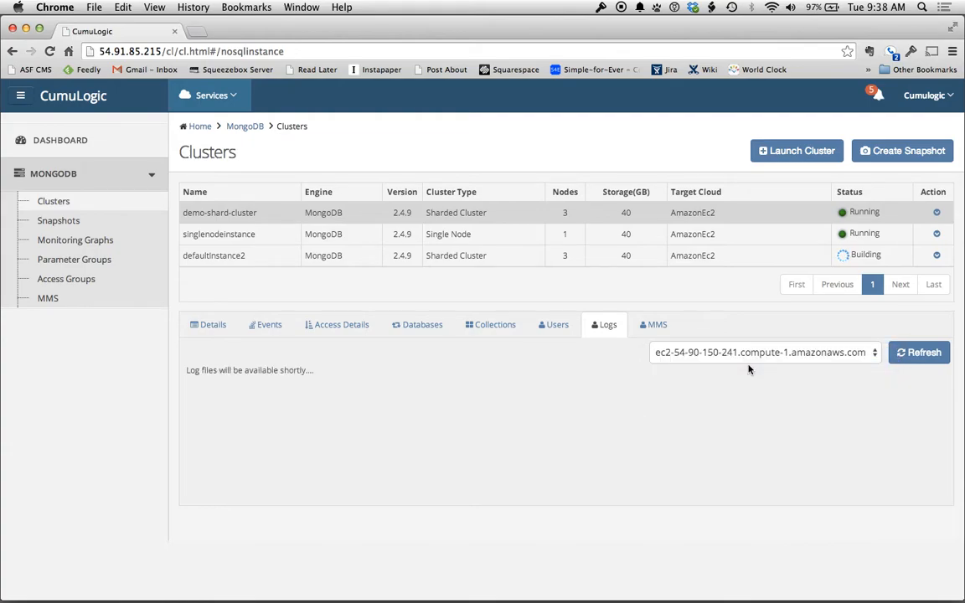
pyautogui.scroll(-10, 593, 466)
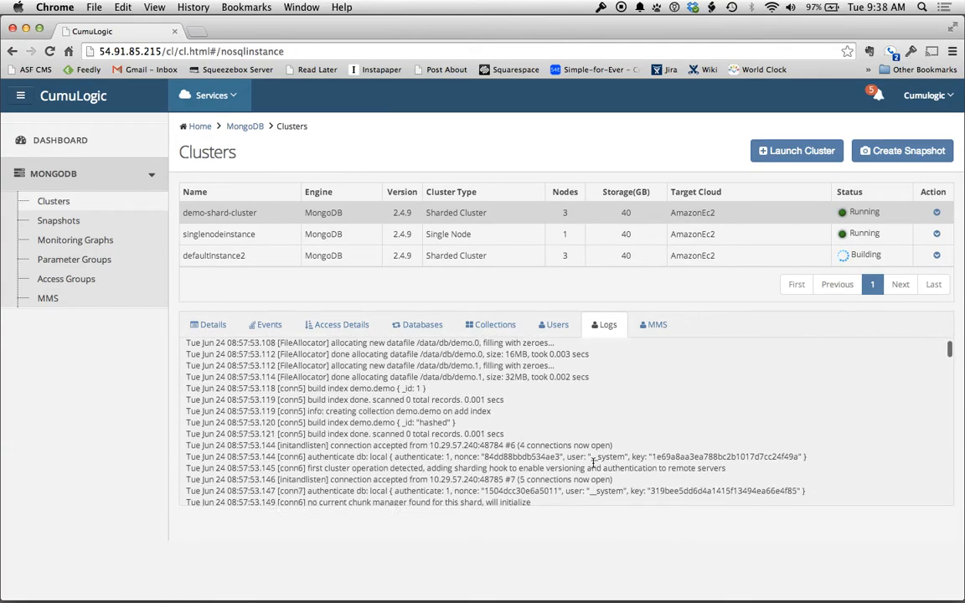
pyautogui.scroll(10, 684, 444)
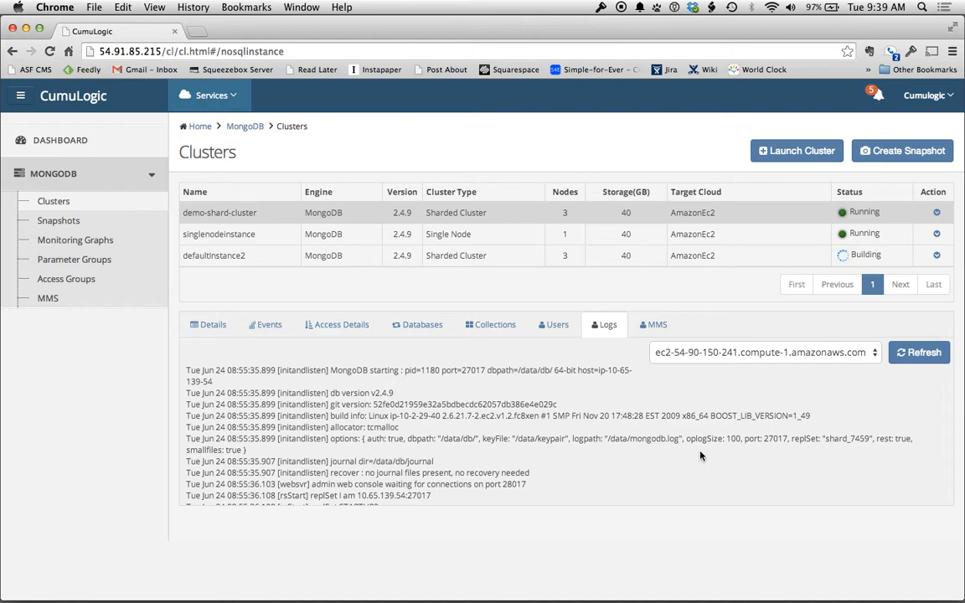
# Read the MMS agent instructions for group TESTGGGGHHH, then return to the cluster's Details
pyautogui.click(659, 327)
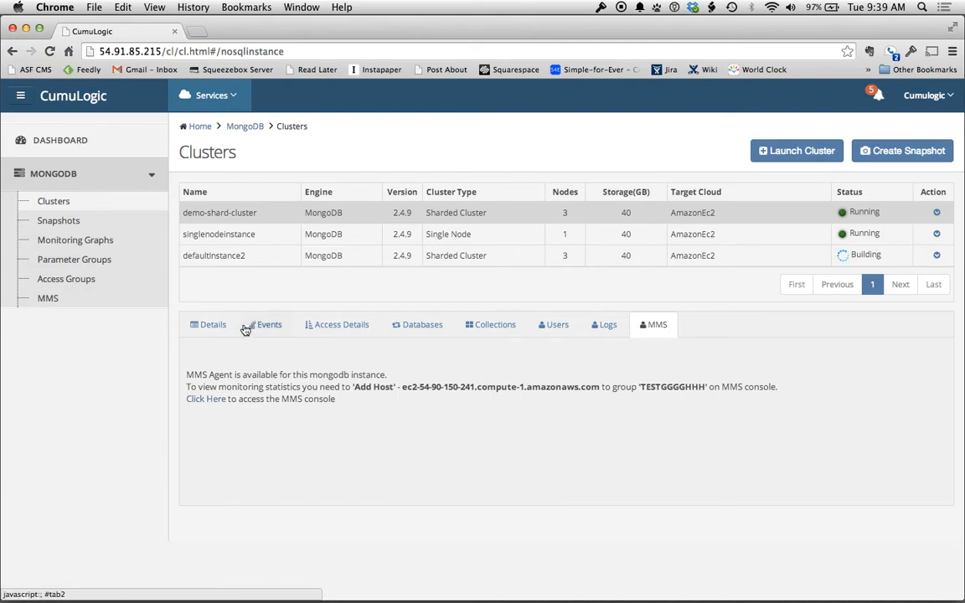
pyautogui.click(214, 327)
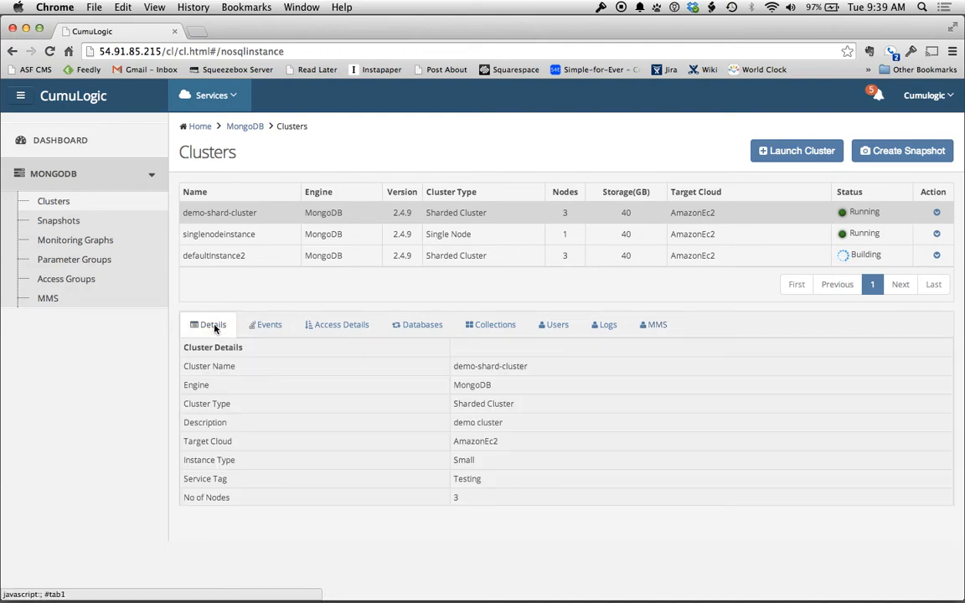
# Modify demo-shard-cluster to enable backups and use the asdads parameter group
pyautogui.click(937, 214)
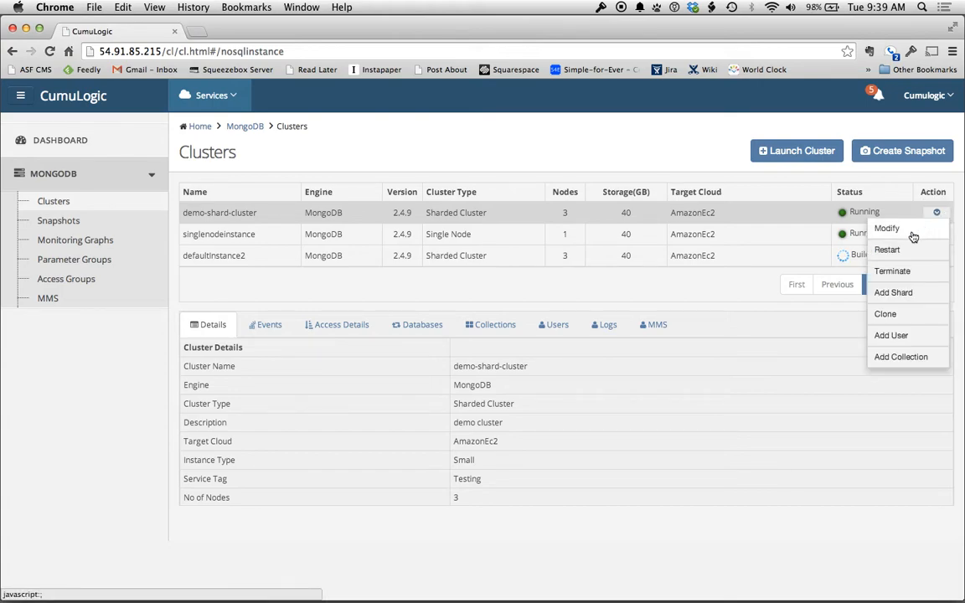
pyautogui.click(886, 231)
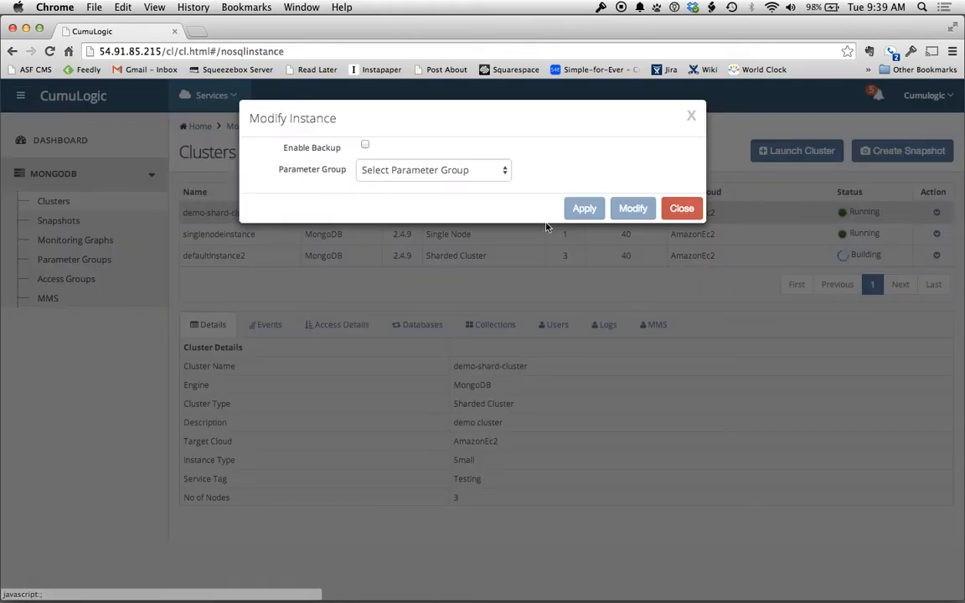
pyautogui.click(367, 147)
pyautogui.click(431, 276)
pyautogui.click(431, 289)
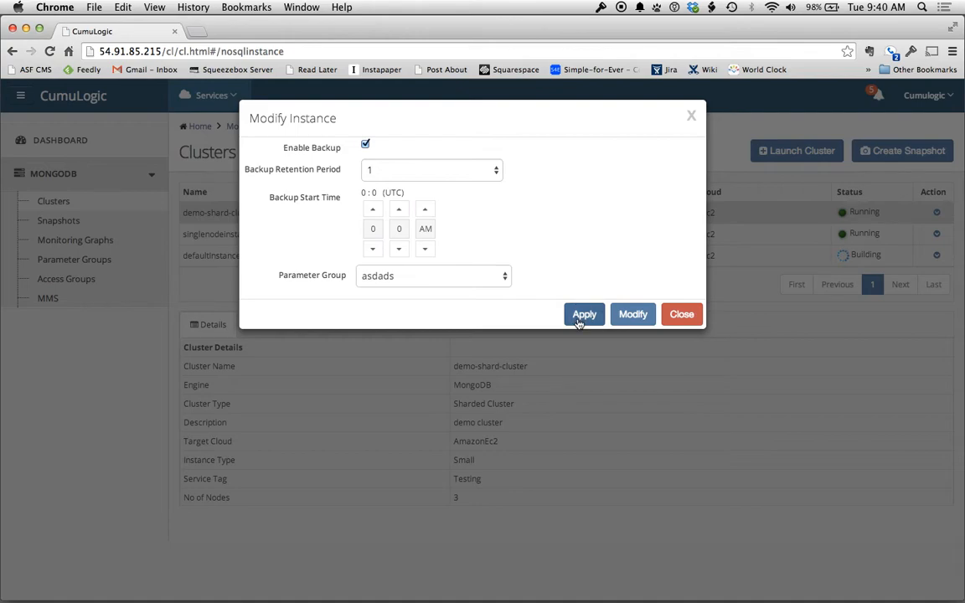
pyautogui.click(692, 118)
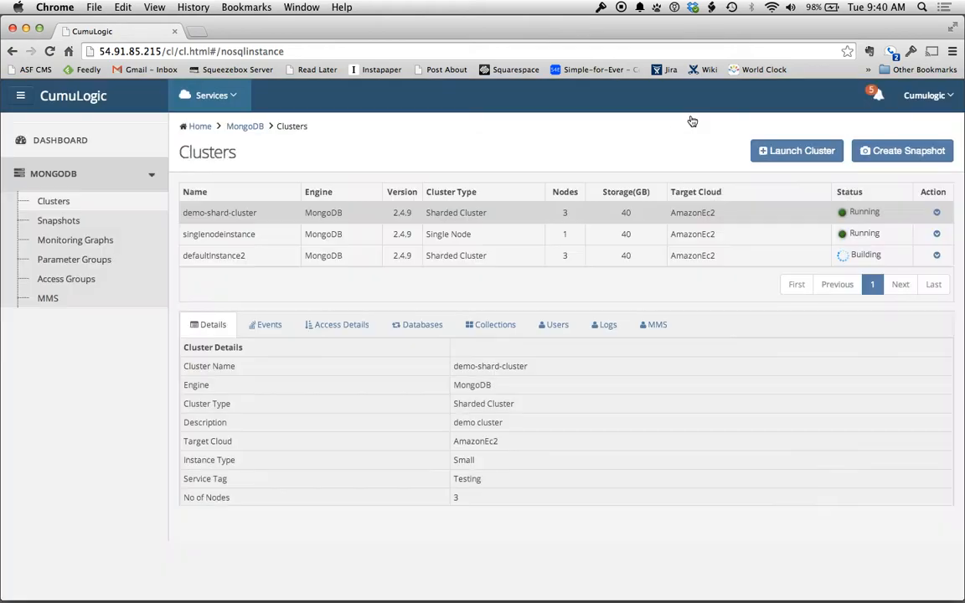
pyautogui.click(938, 214)
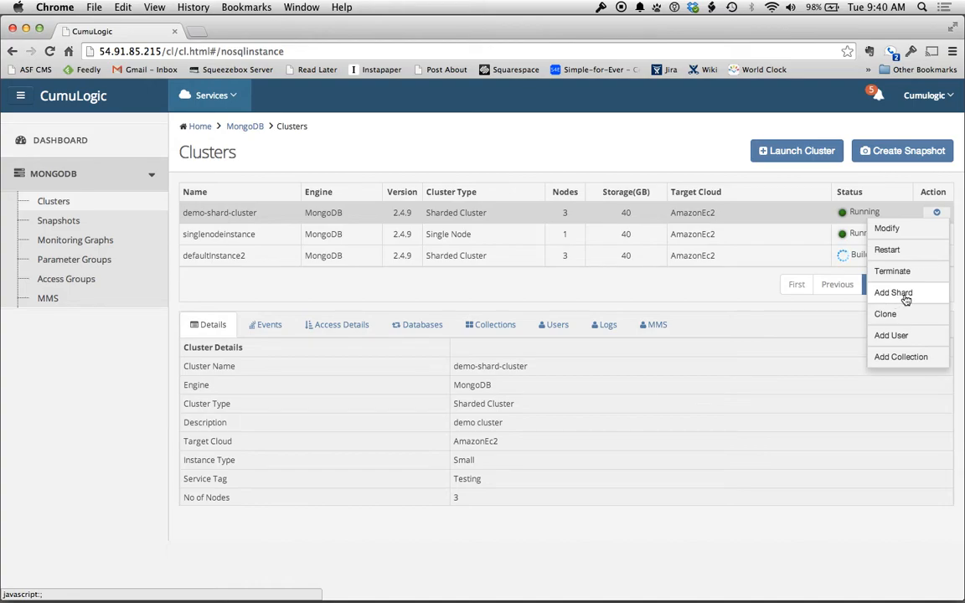
pyautogui.click(906, 300)
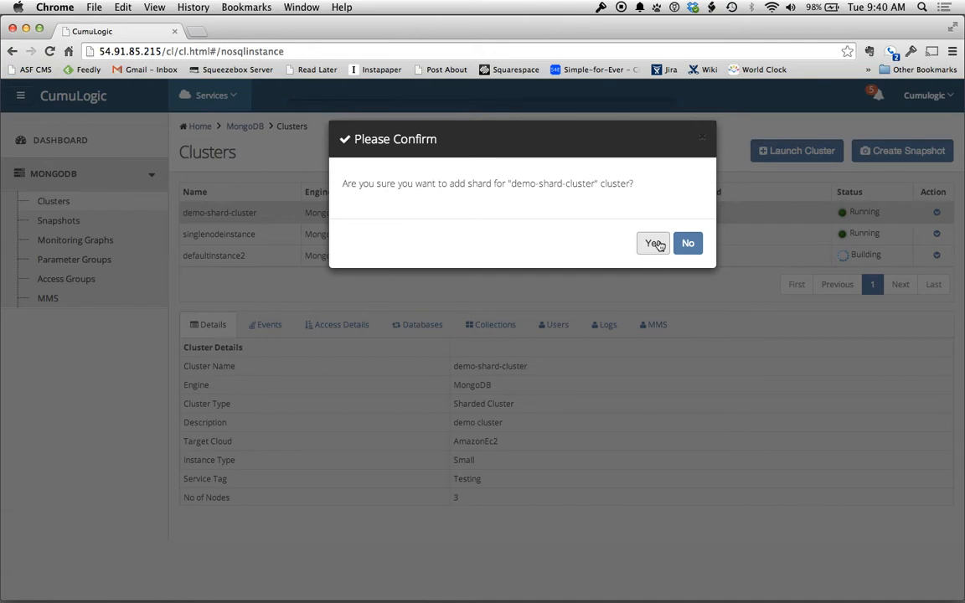
pyautogui.click(688, 242)
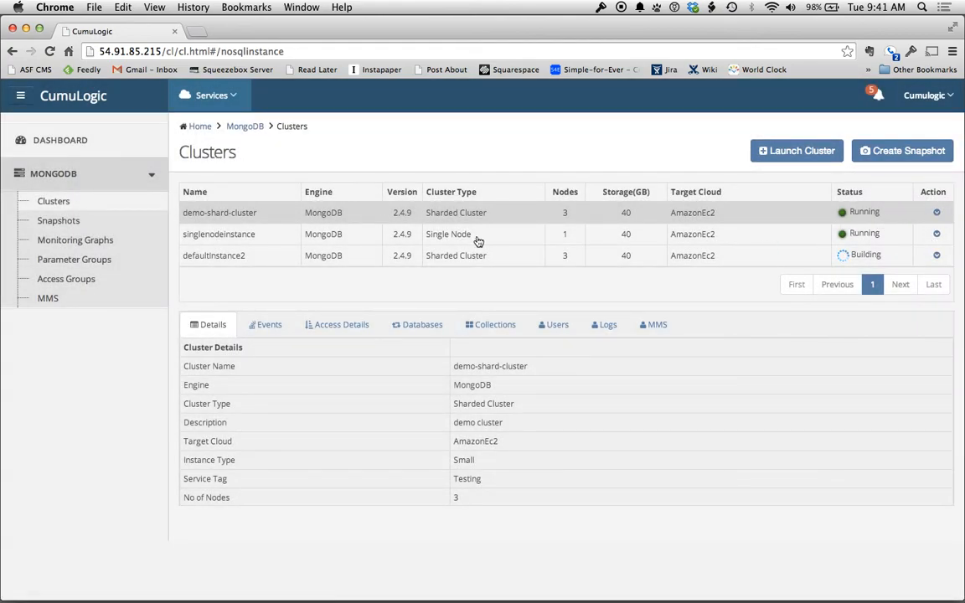
pyautogui.click(937, 213)
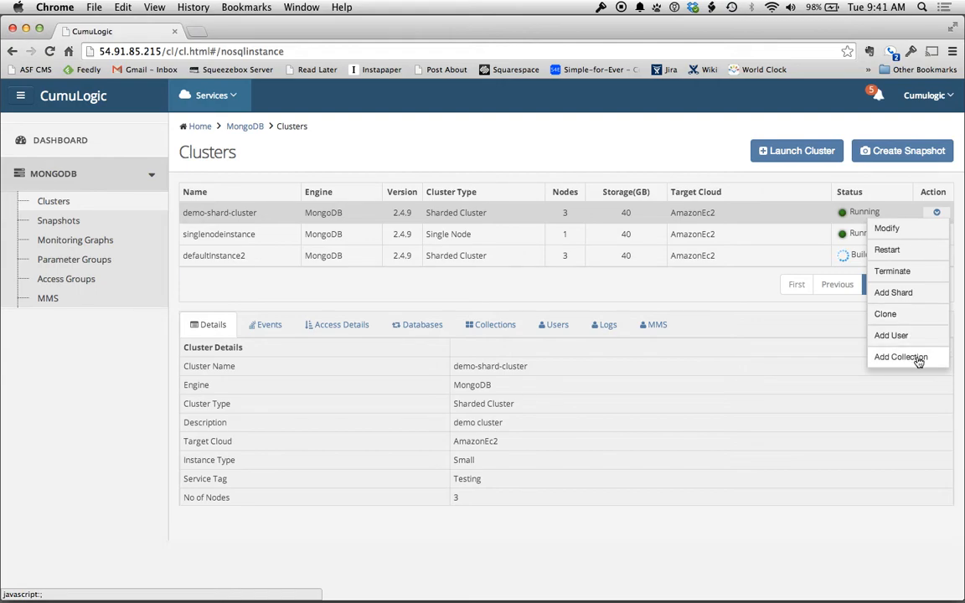
pyautogui.click(901, 336)
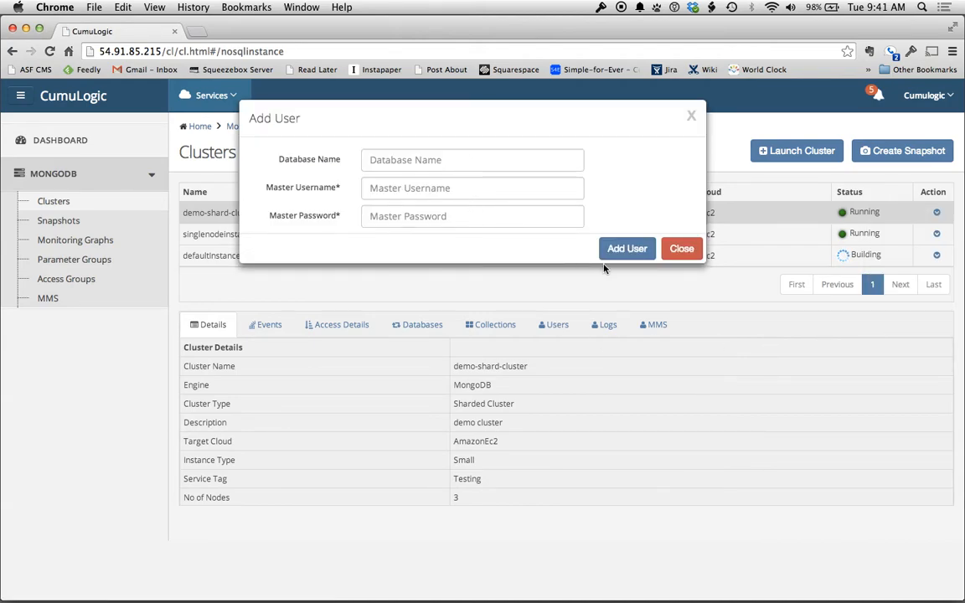
pyautogui.click(682, 249)
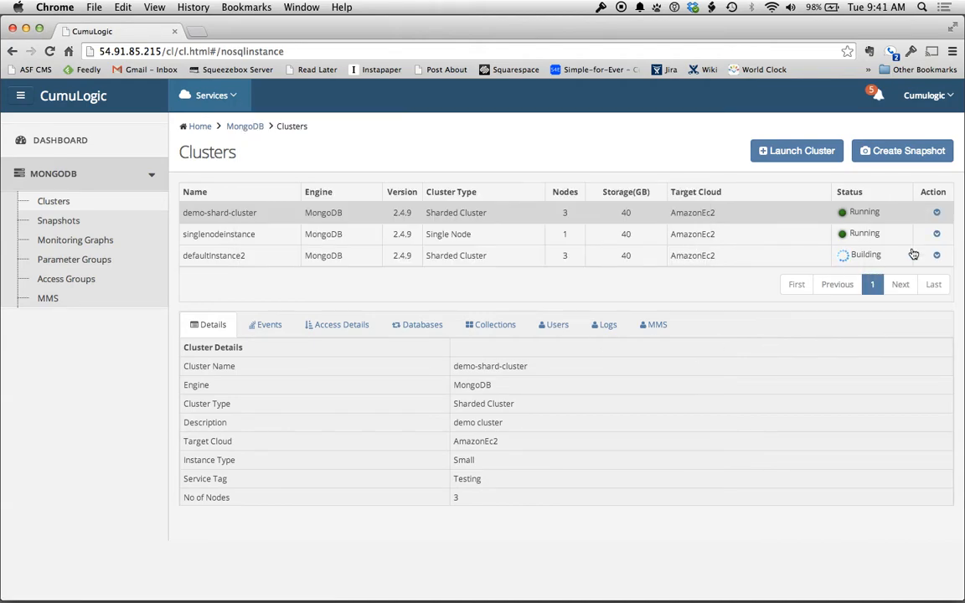
pyautogui.click(938, 212)
pyautogui.click(901, 355)
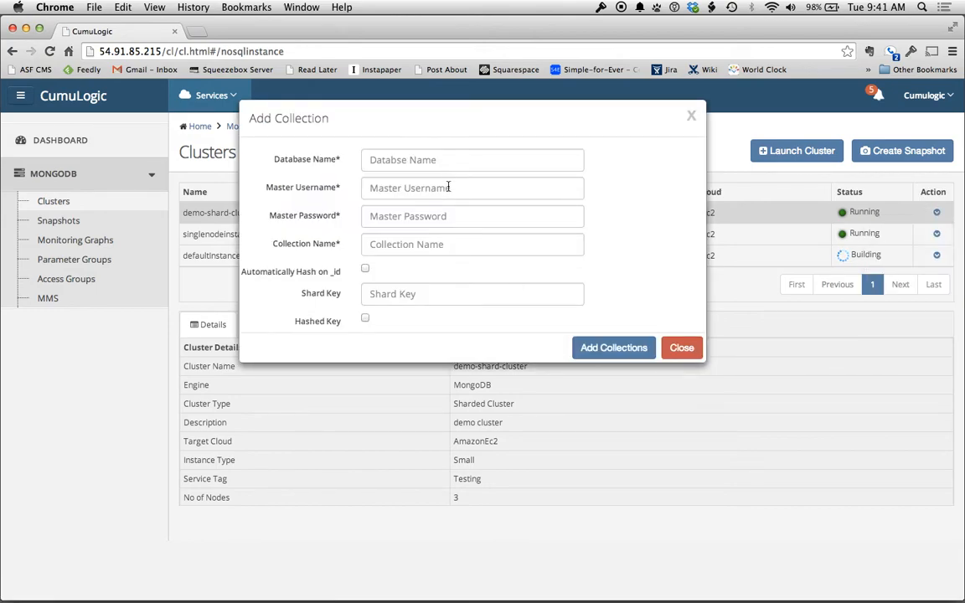
pyautogui.click(474, 161)
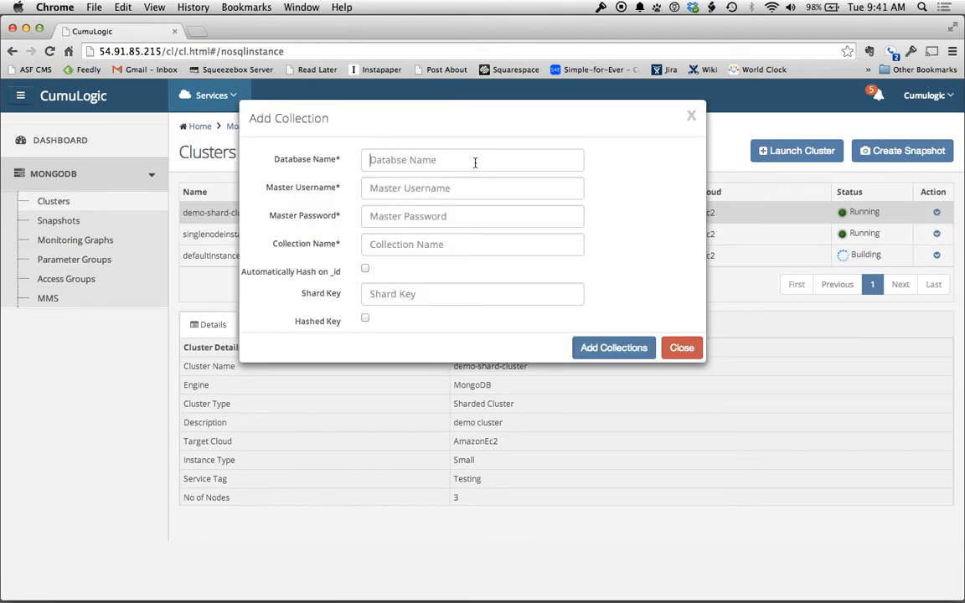
pyautogui.click(462, 214)
pyautogui.click(455, 243)
pyautogui.click(682, 347)
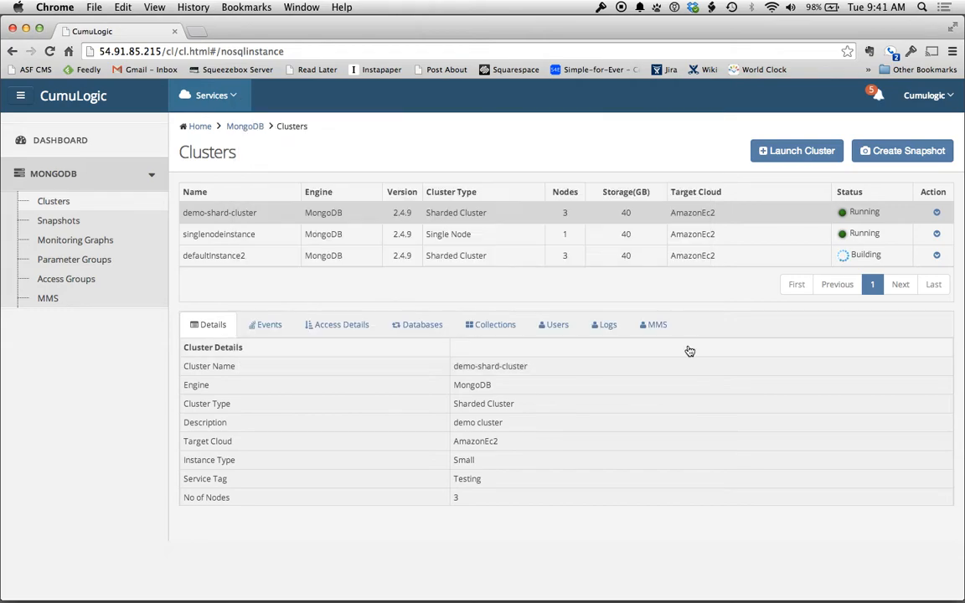
pyautogui.click(936, 212)
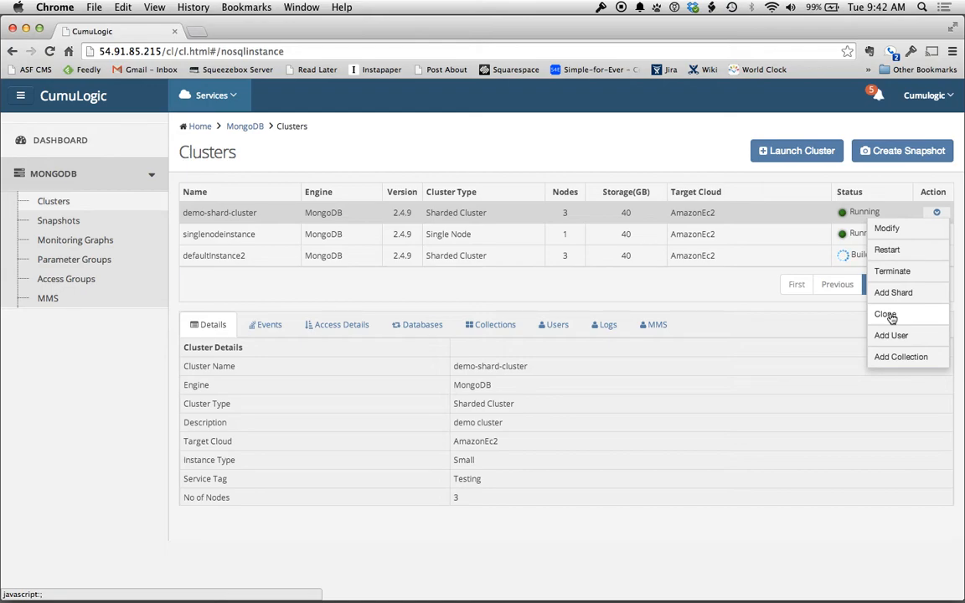
pyautogui.click(712, 280)
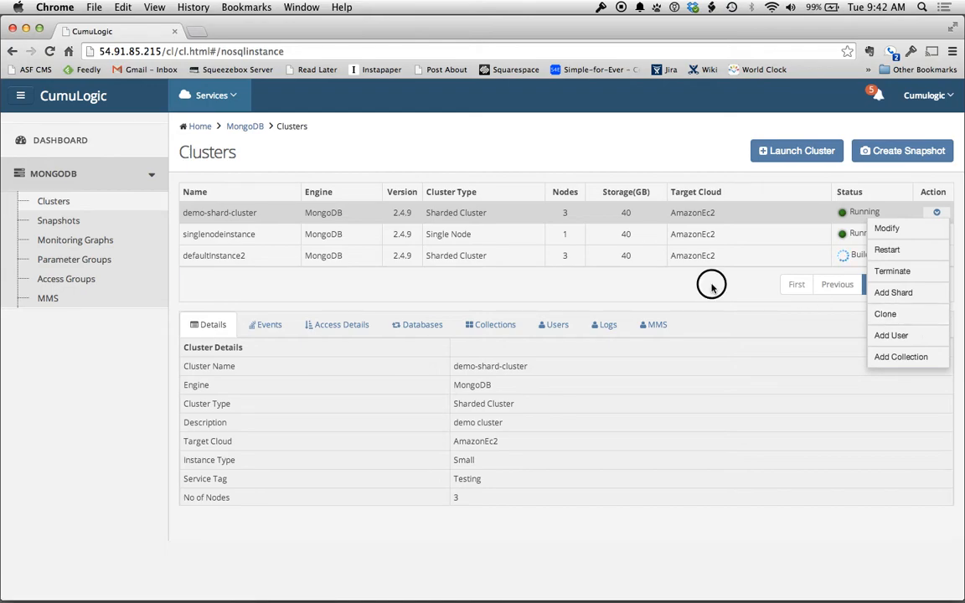
# Select singlenodeinstance, decline the Add Nodes request, then go to the Snapshots page
pyautogui.click(508, 237)
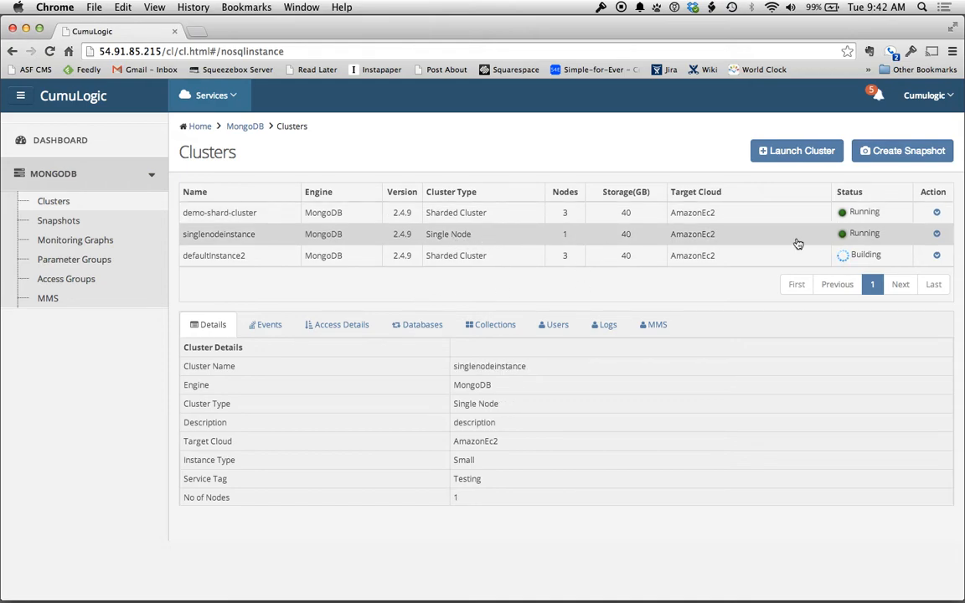
pyautogui.click(937, 236)
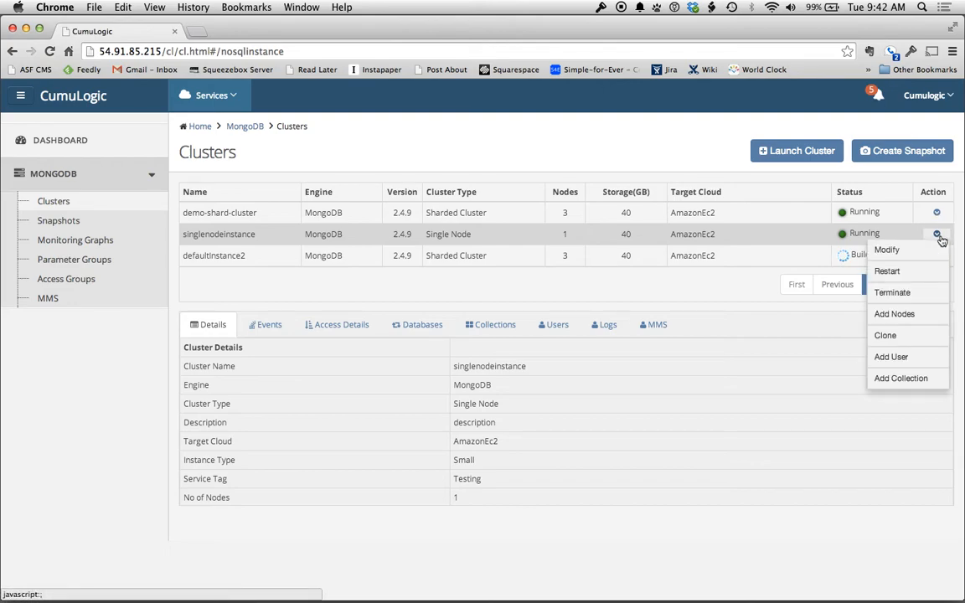
pyautogui.click(917, 318)
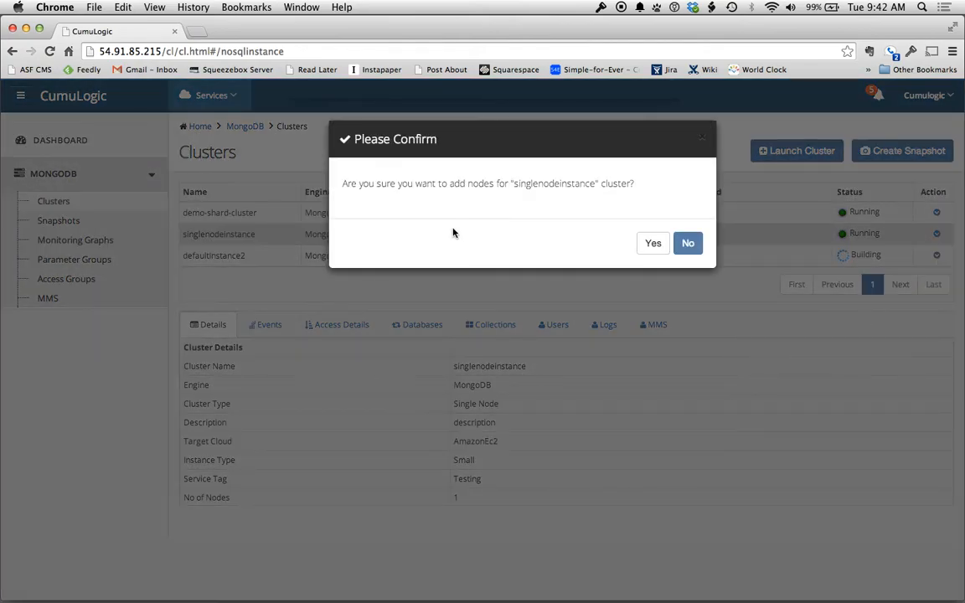
pyautogui.click(687, 243)
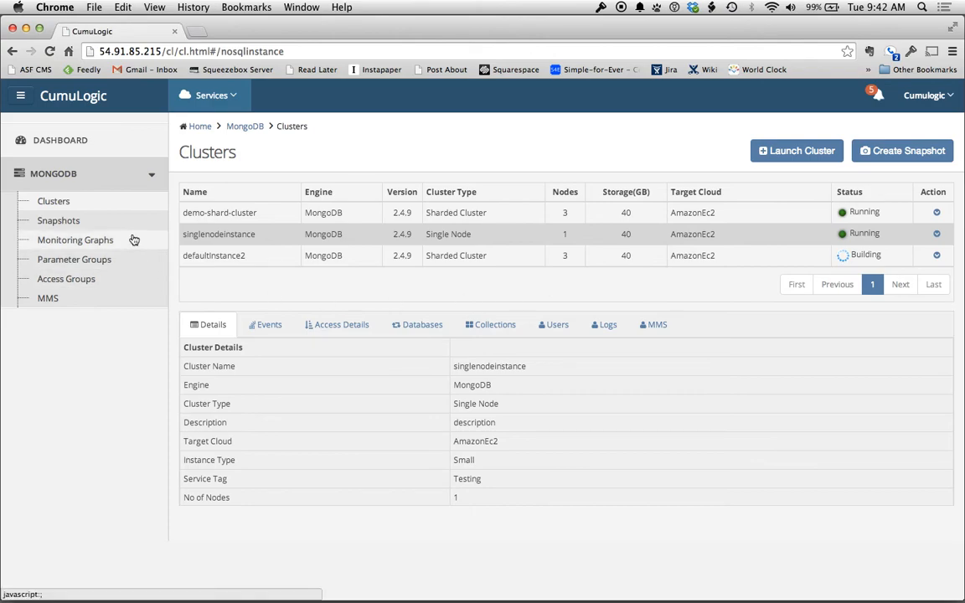
pyautogui.click(64, 230)
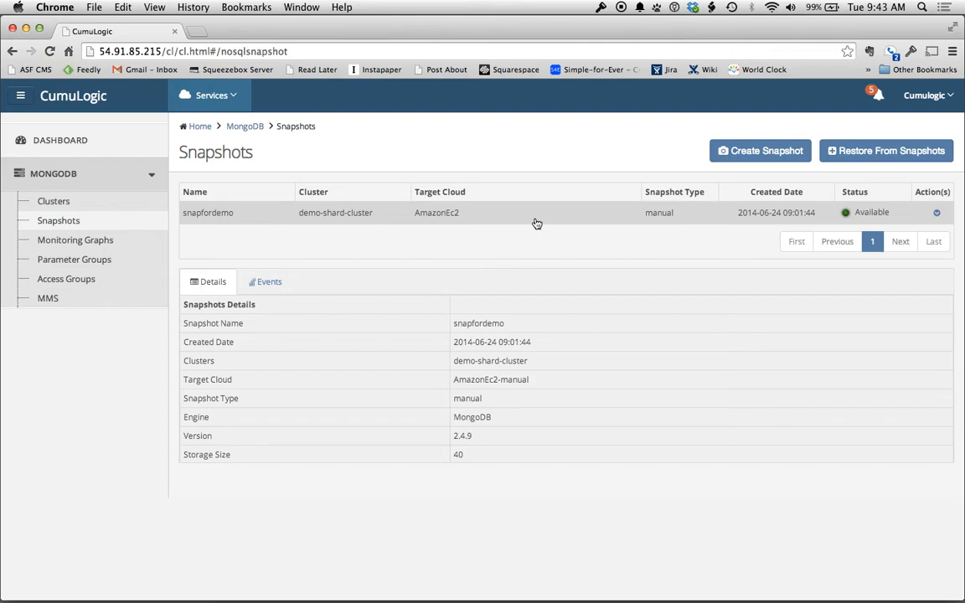
# Start a snapshot of demo-shard-cluster, then cancel without creating it
pyautogui.click(795, 152)
pyautogui.click(476, 226)
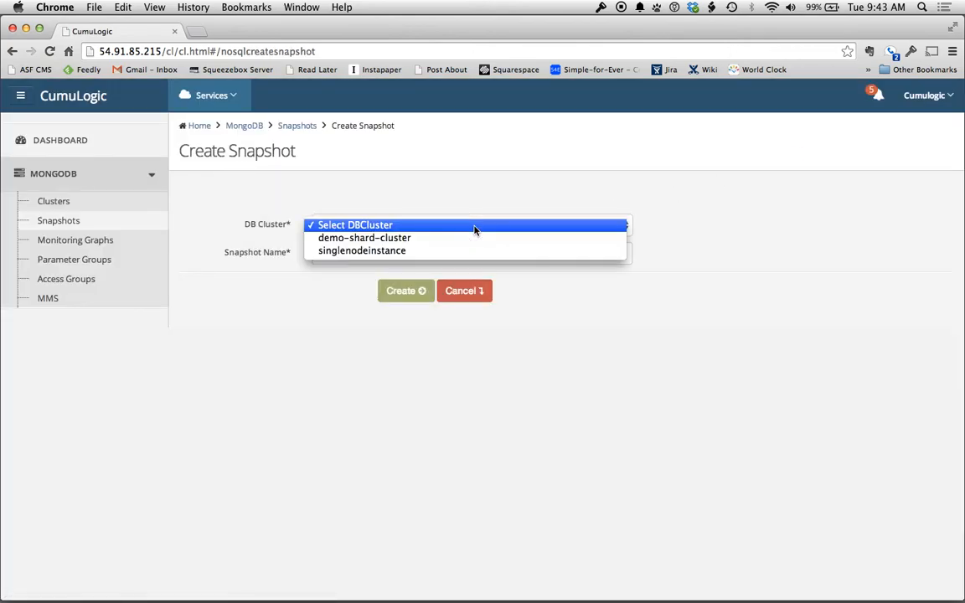
pyautogui.click(471, 242)
pyautogui.click(411, 256)
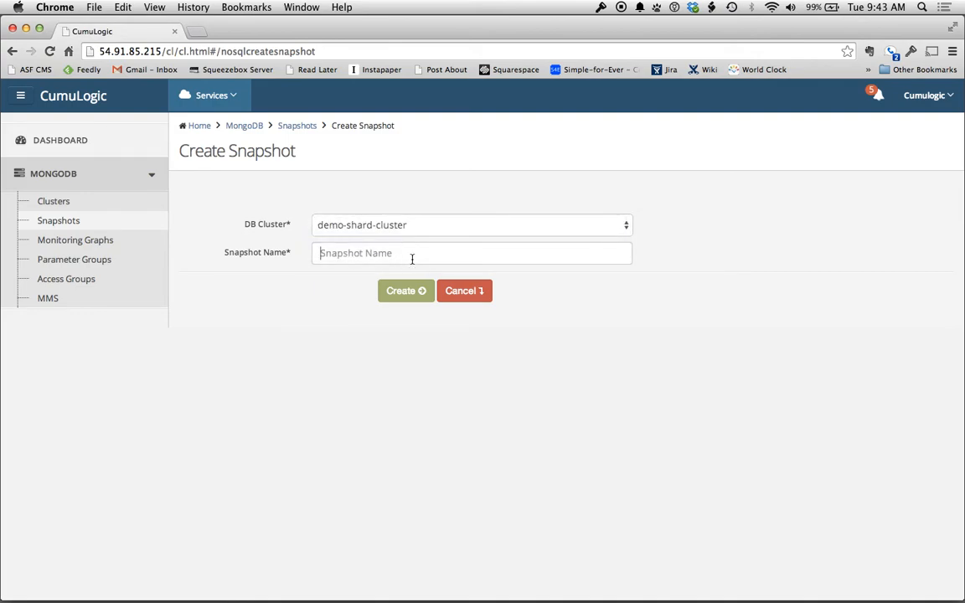
pyautogui.click(471, 292)
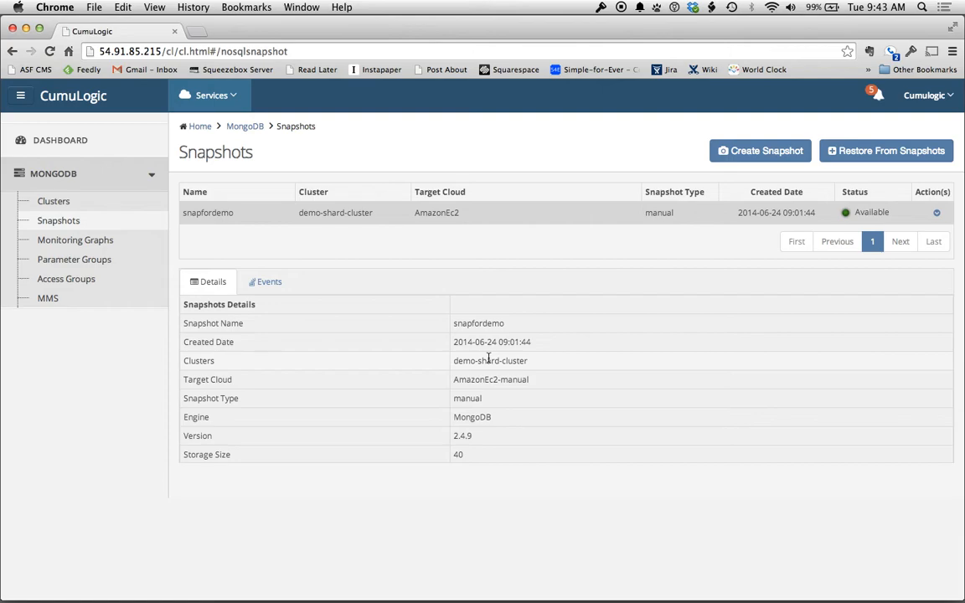
# Begin restoring a cluster from snapfordemo, then cancel the restore form
pyautogui.click(898, 160)
pyautogui.click(467, 224)
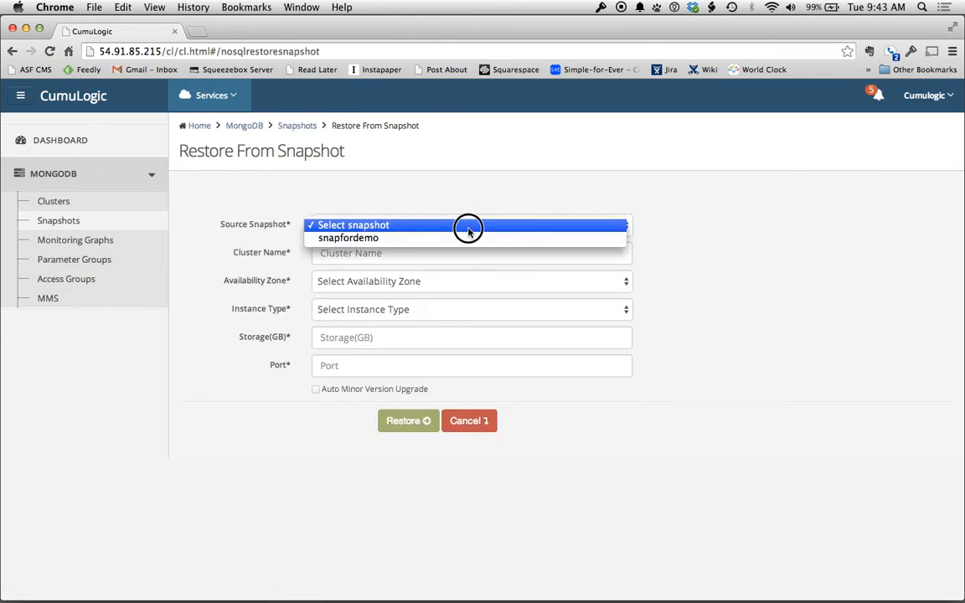
pyautogui.click(468, 239)
pyautogui.click(411, 254)
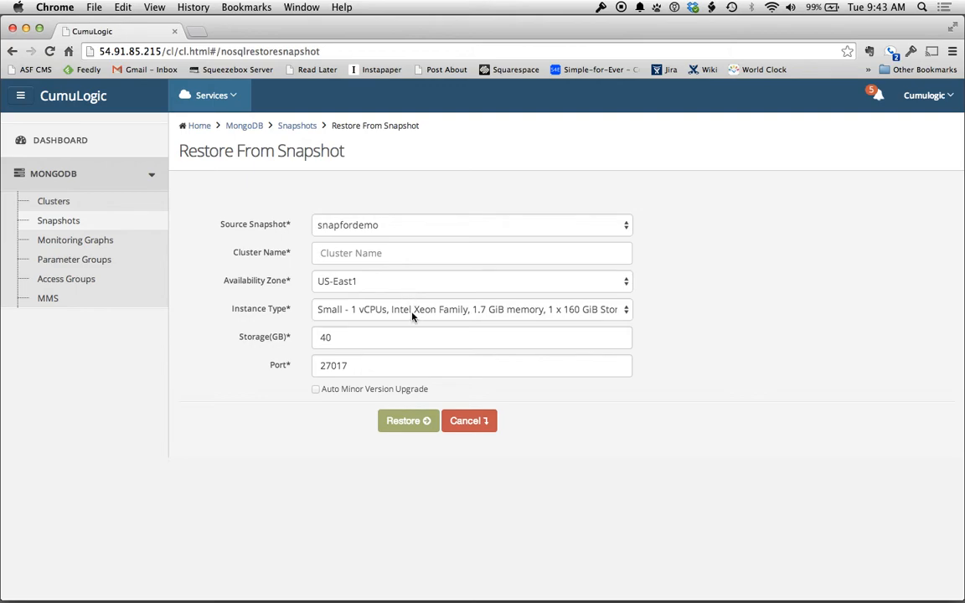
pyautogui.click(411, 336)
pyautogui.click(470, 422)
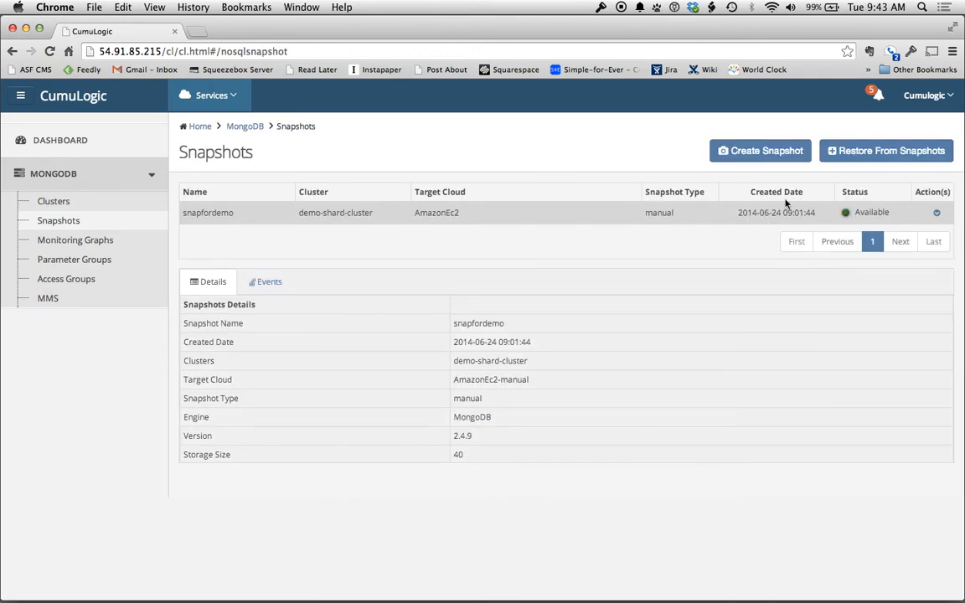
pyautogui.click(937, 213)
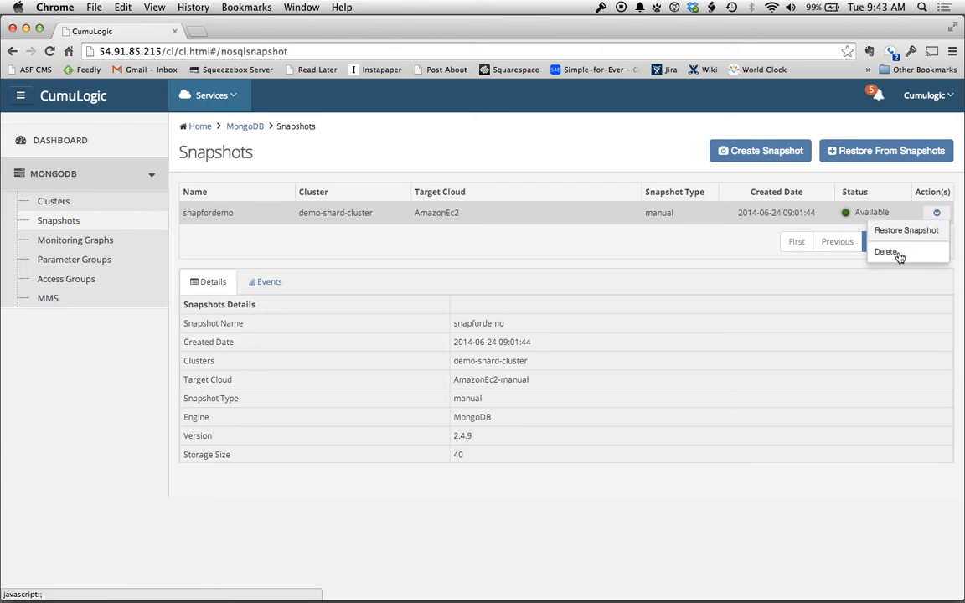
pyautogui.click(689, 253)
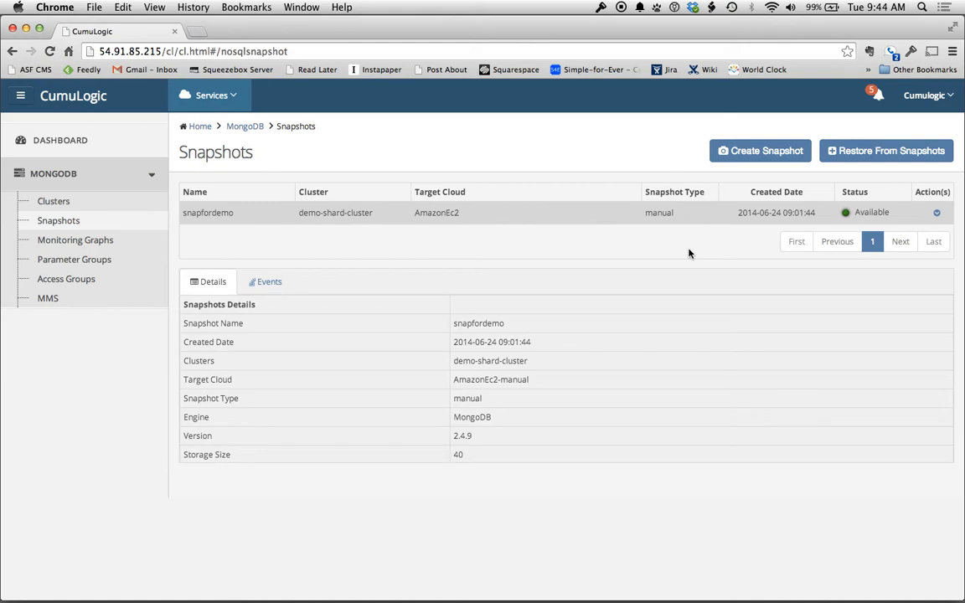
pyautogui.click(87, 243)
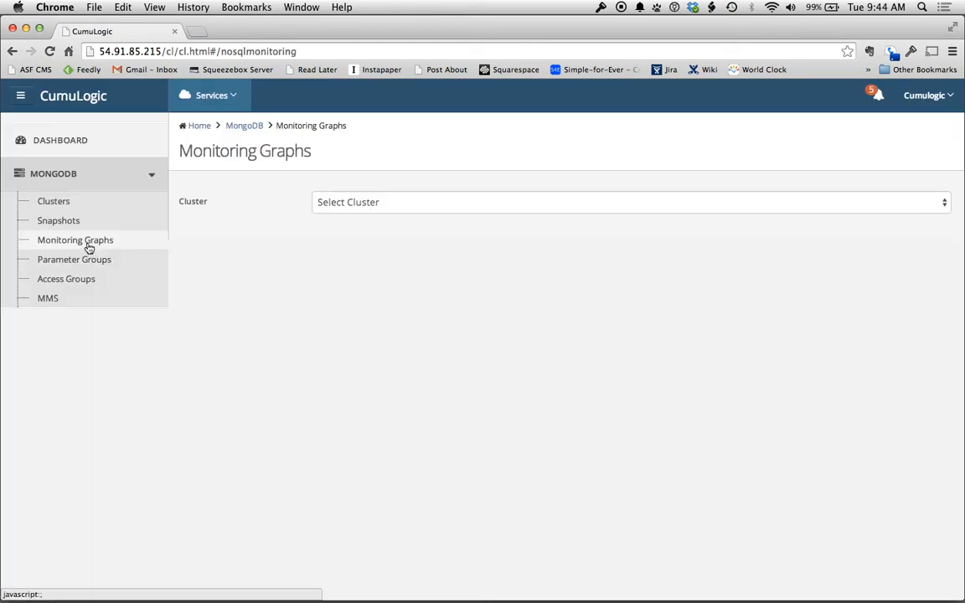
pyautogui.click(483, 206)
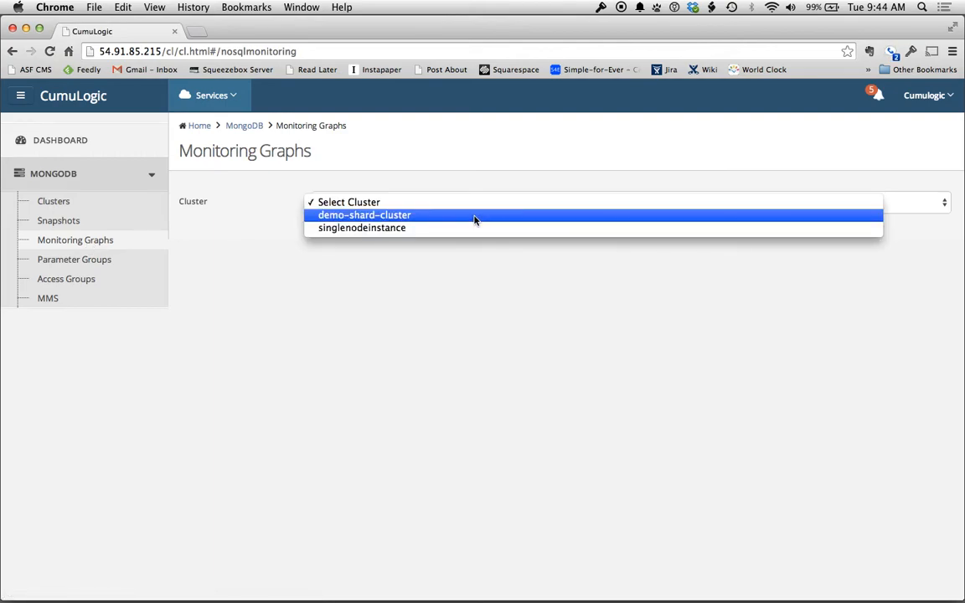
pyautogui.click(469, 217)
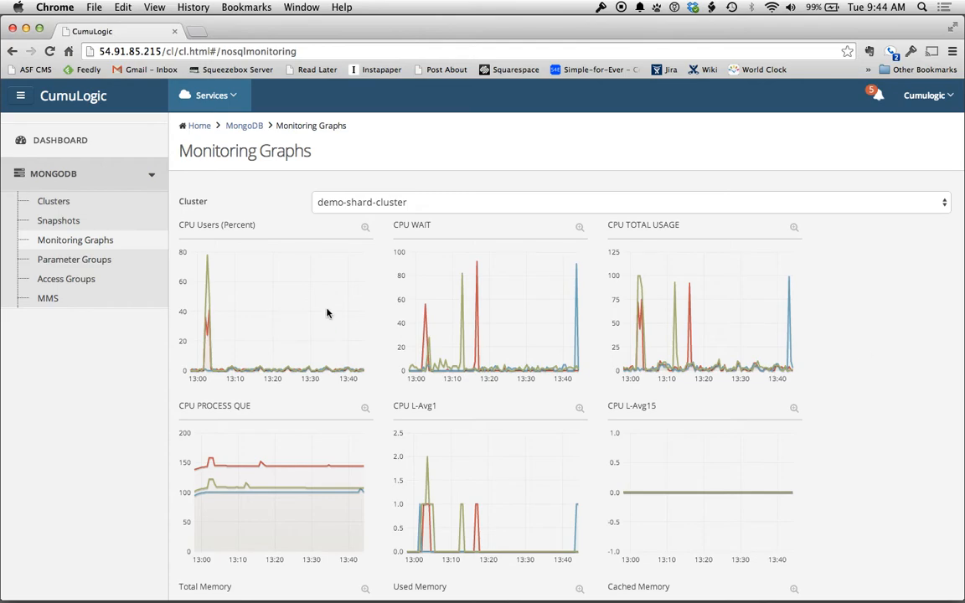
pyautogui.scroll(-2, 827, 441)
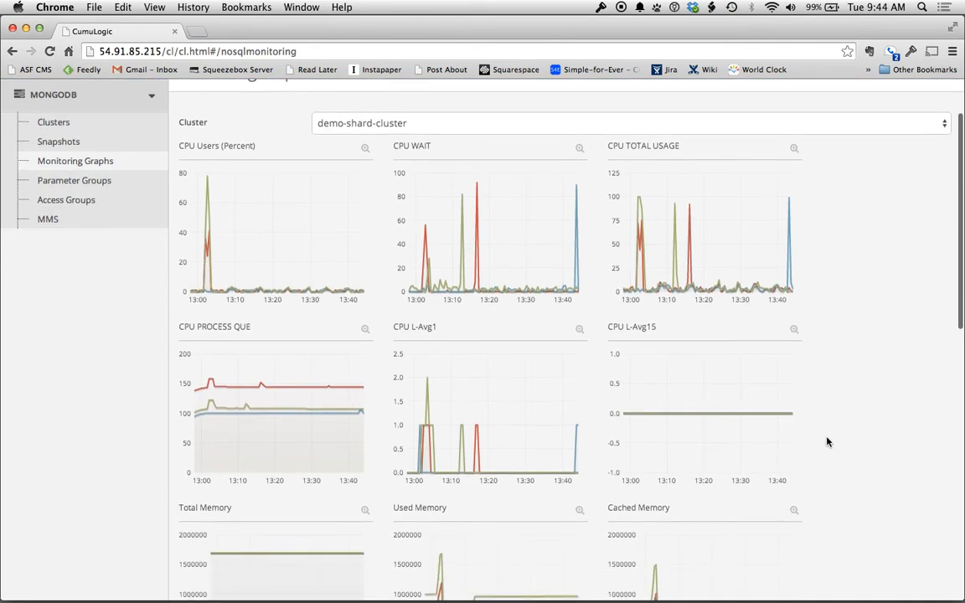
pyautogui.scroll(-12, 855, 370)
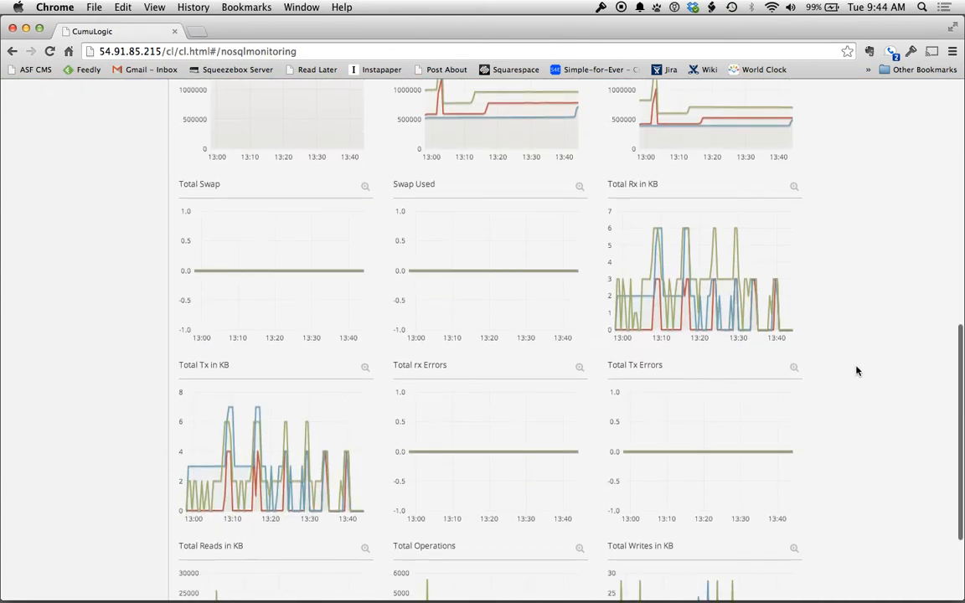
pyautogui.scroll(-4, 856, 370)
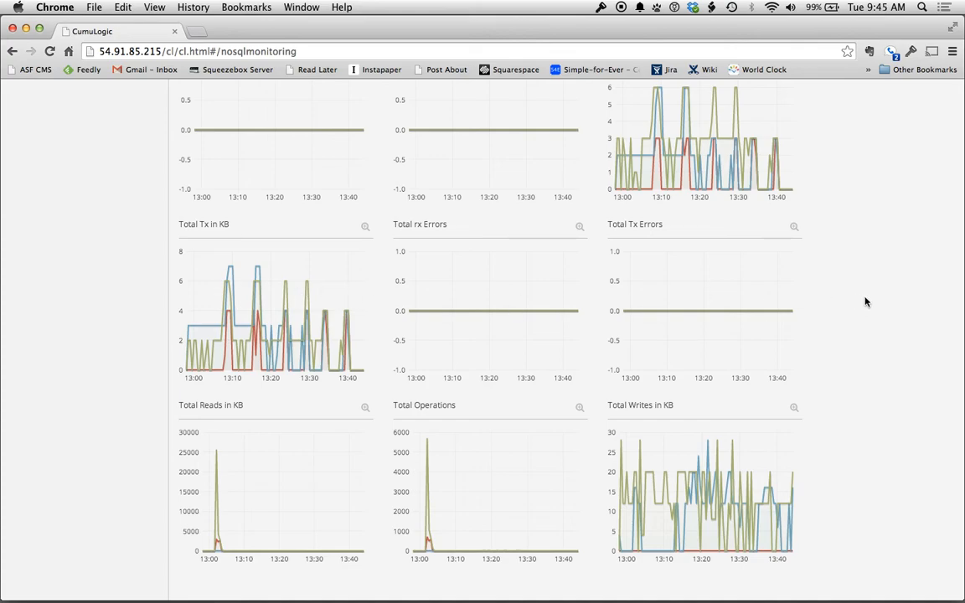
pyautogui.scroll(2, 867, 301)
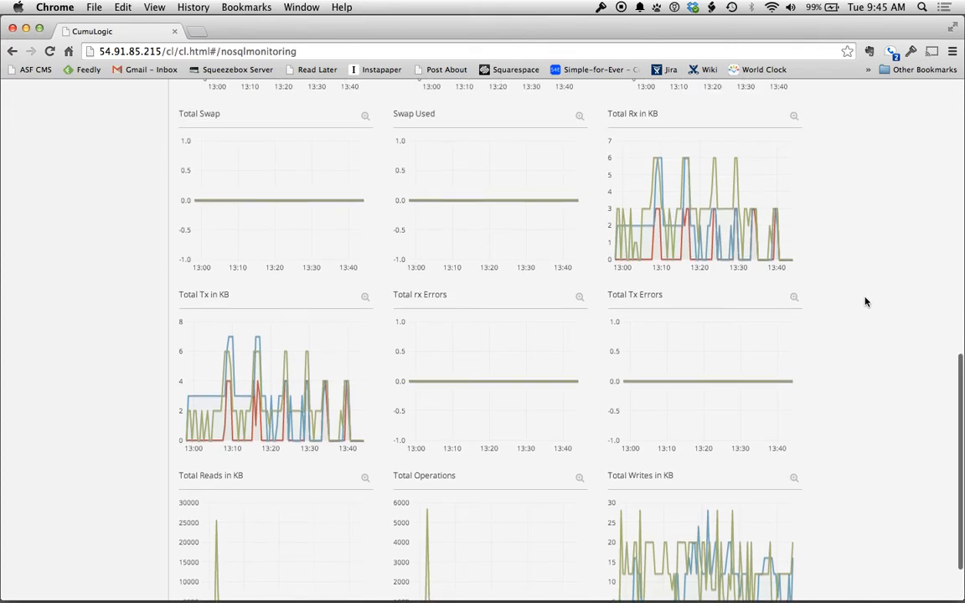
pyautogui.scroll(-2, 912, 310)
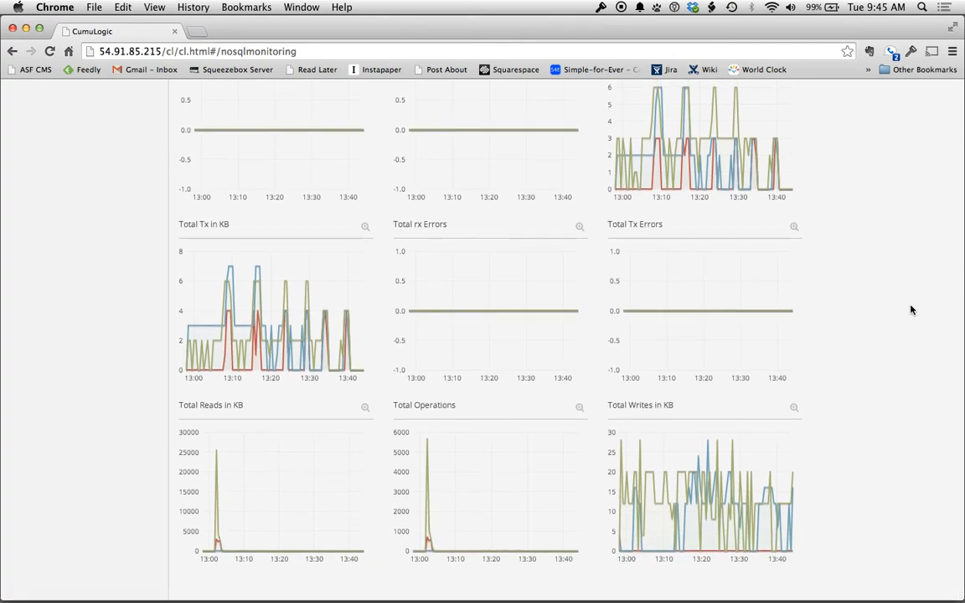
pyautogui.click(366, 229)
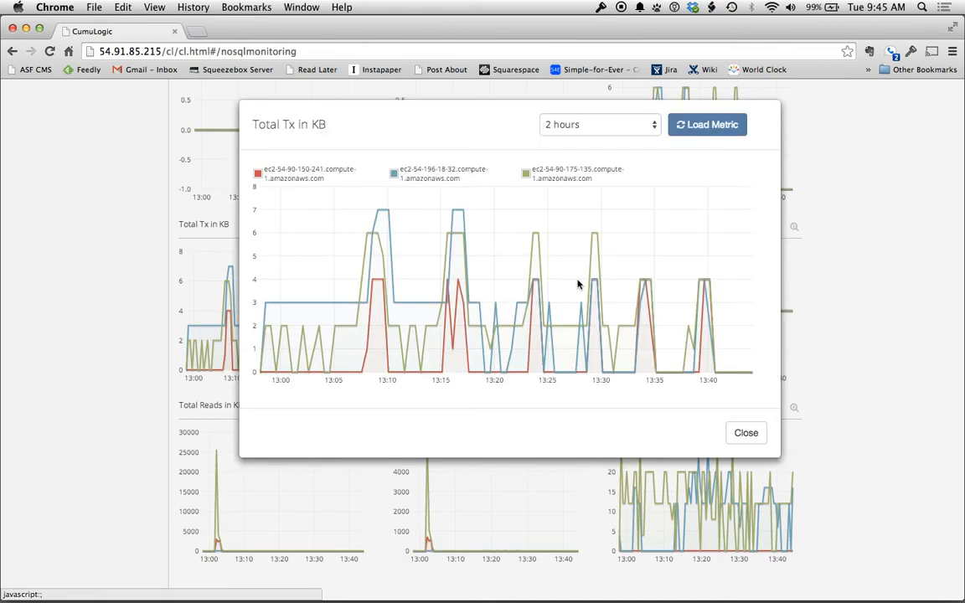
pyautogui.click(611, 130)
pyautogui.click(613, 150)
pyautogui.click(702, 126)
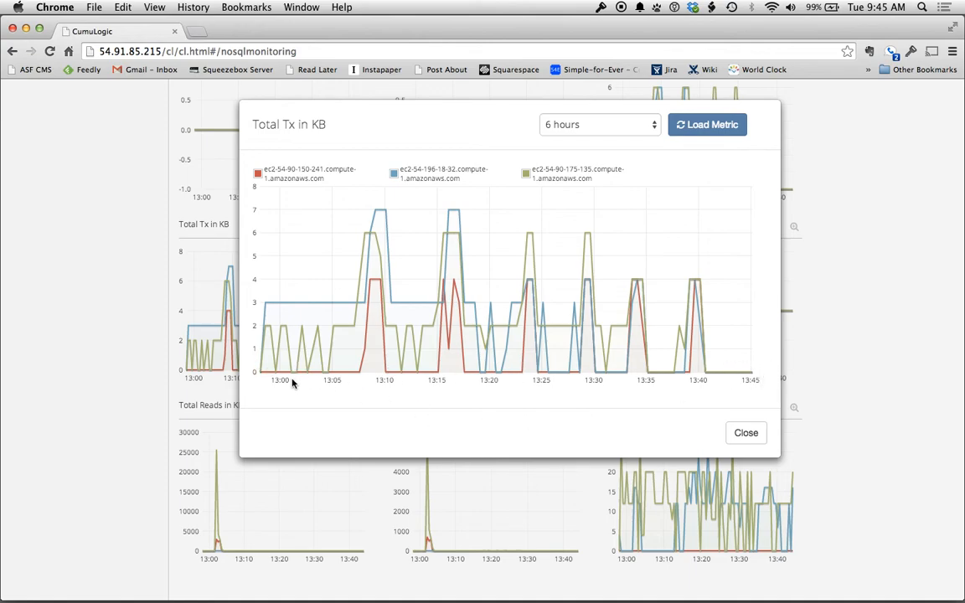
pyautogui.click(745, 433)
pyautogui.scroll(10, 905, 355)
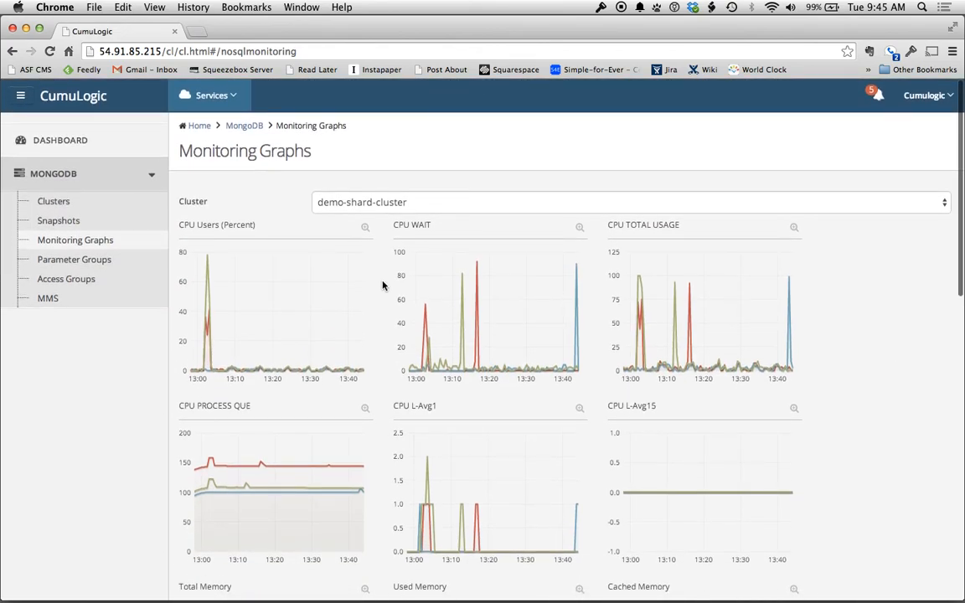
# On Parameter Groups, start a new MongoDB-family group, then cancel the form
pyautogui.click(104, 265)
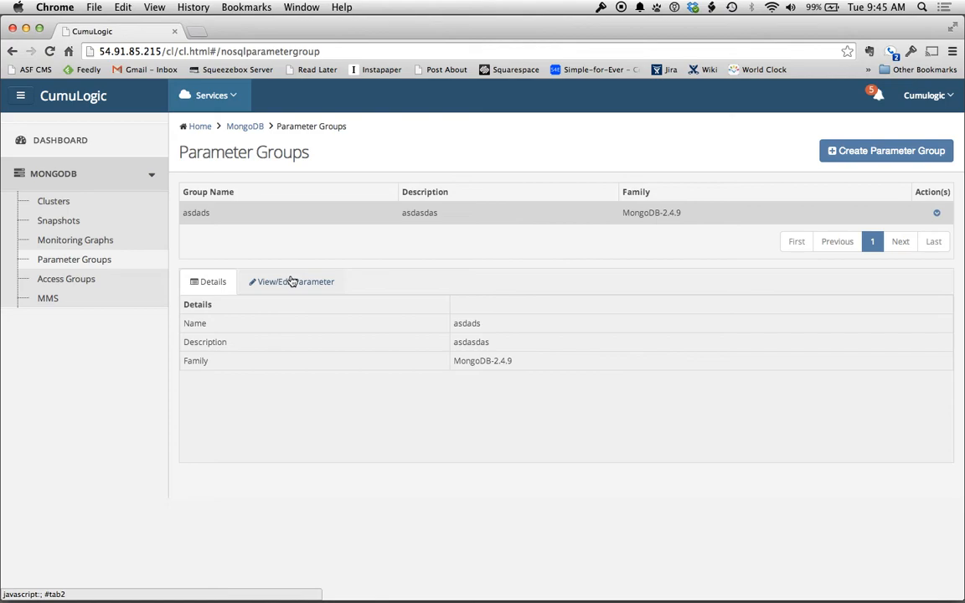
pyautogui.click(930, 151)
pyautogui.click(454, 221)
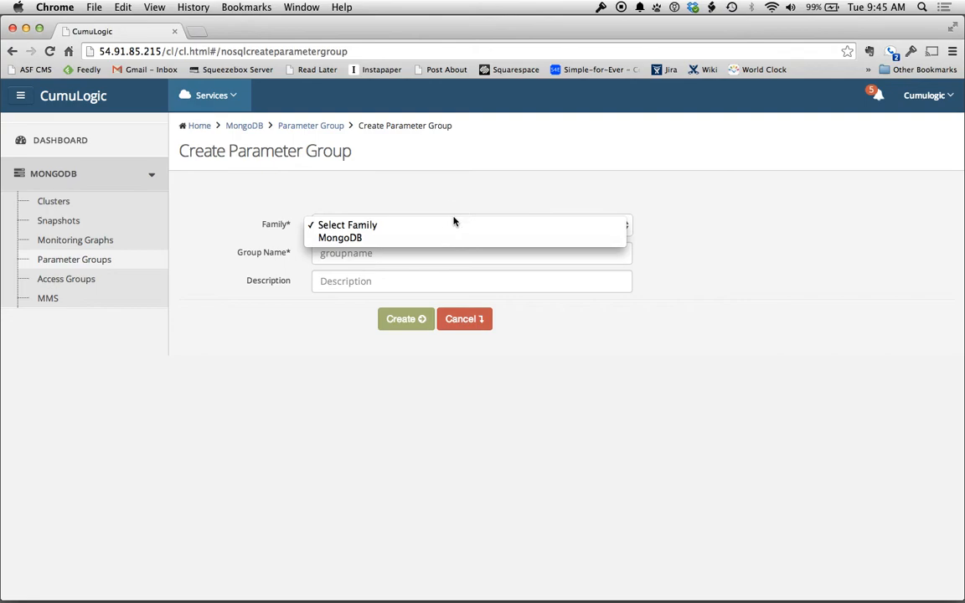
pyautogui.click(446, 241)
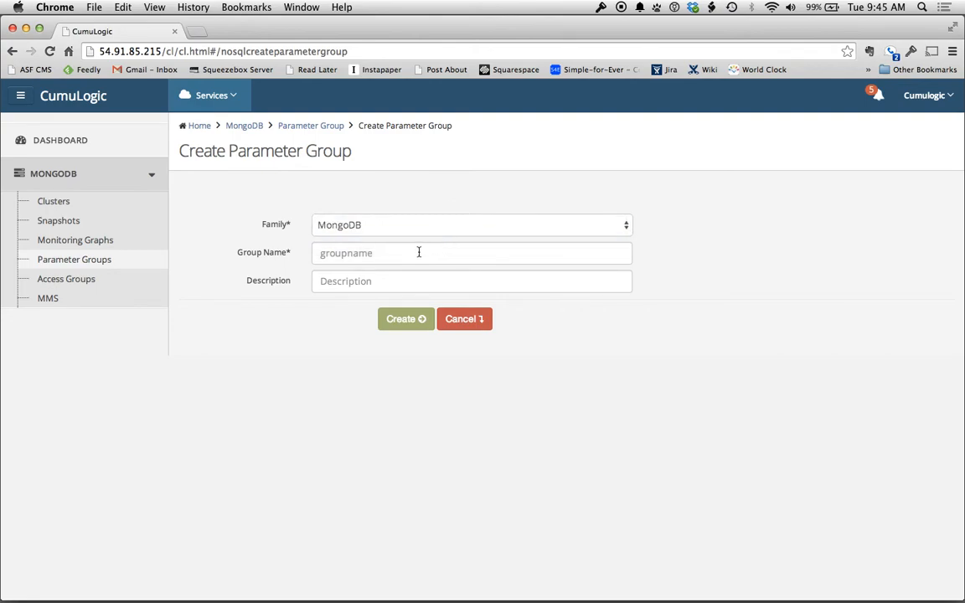
pyautogui.click(418, 252)
pyautogui.click(465, 326)
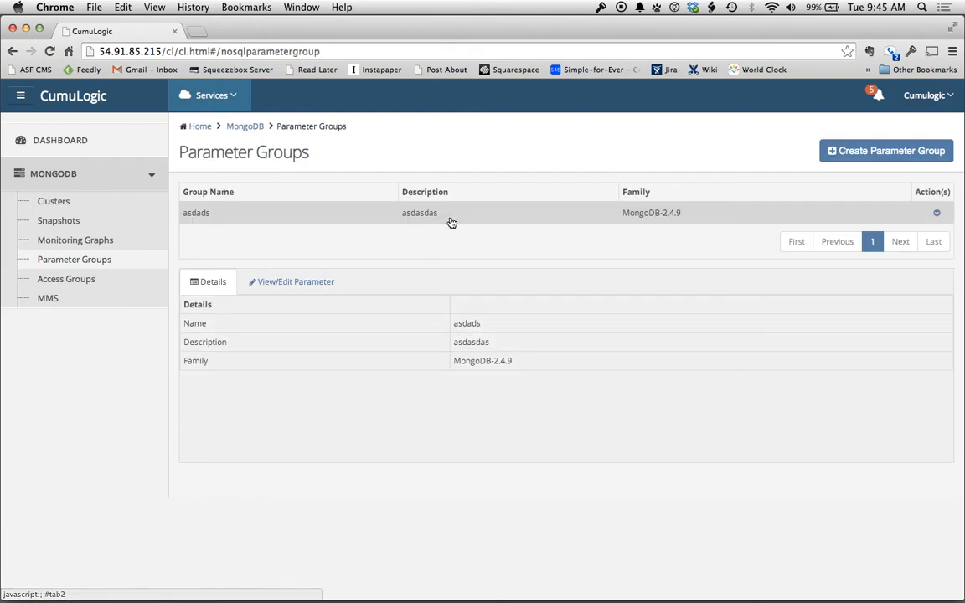
# Scroll through asdads's editable parameters, then view the four default MongoDB access groups
pyautogui.click(309, 279)
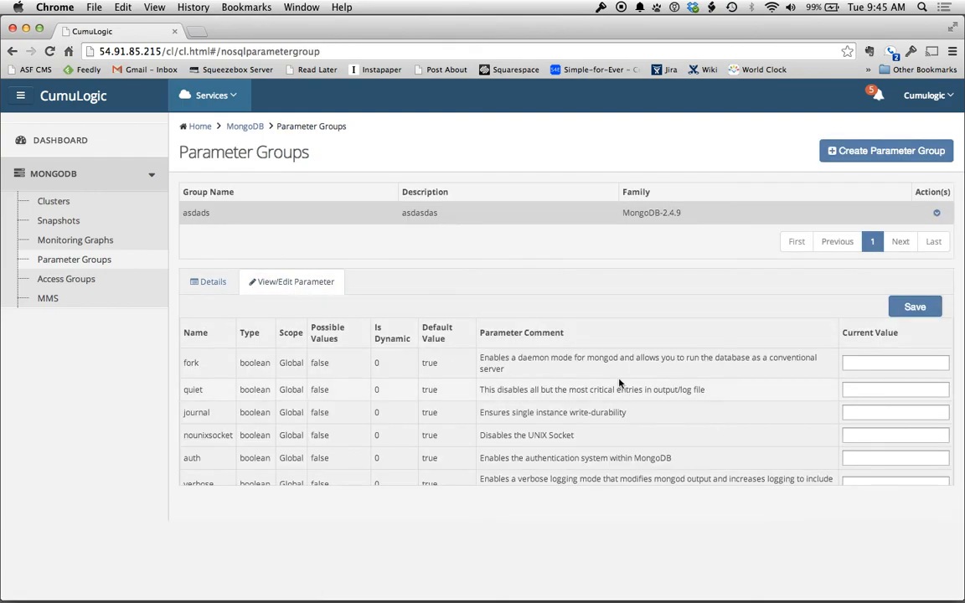
pyautogui.scroll(-2, 620, 382)
pyautogui.scroll(-3, 620, 382)
pyautogui.scroll(5, 620, 382)
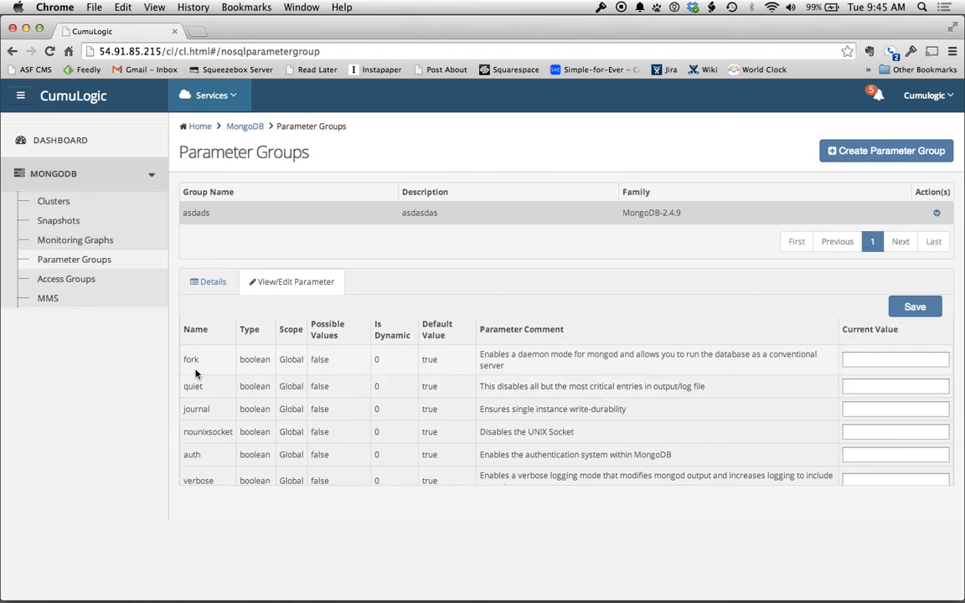
pyautogui.scroll(-2, 197, 408)
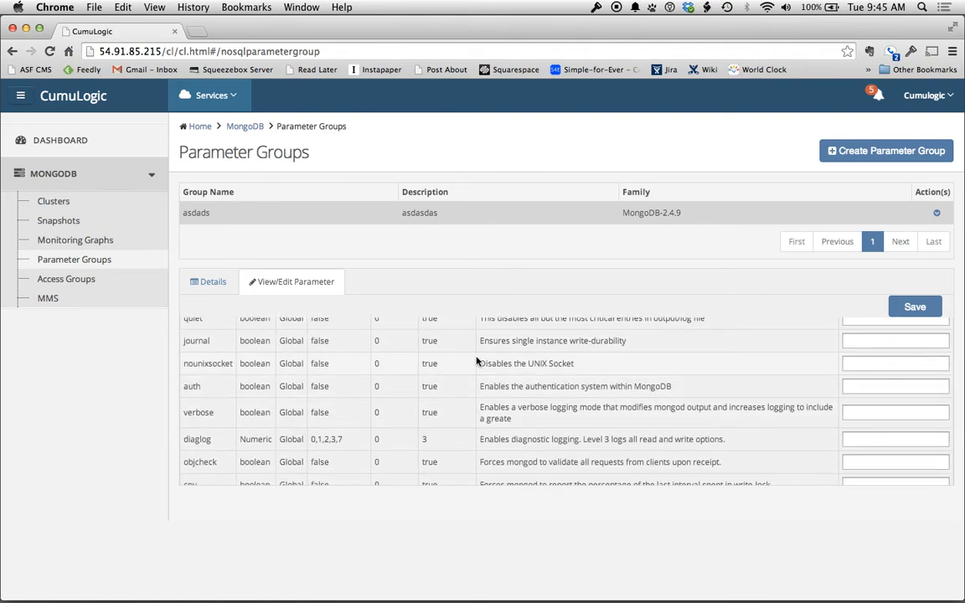
pyautogui.scroll(-1, 419, 426)
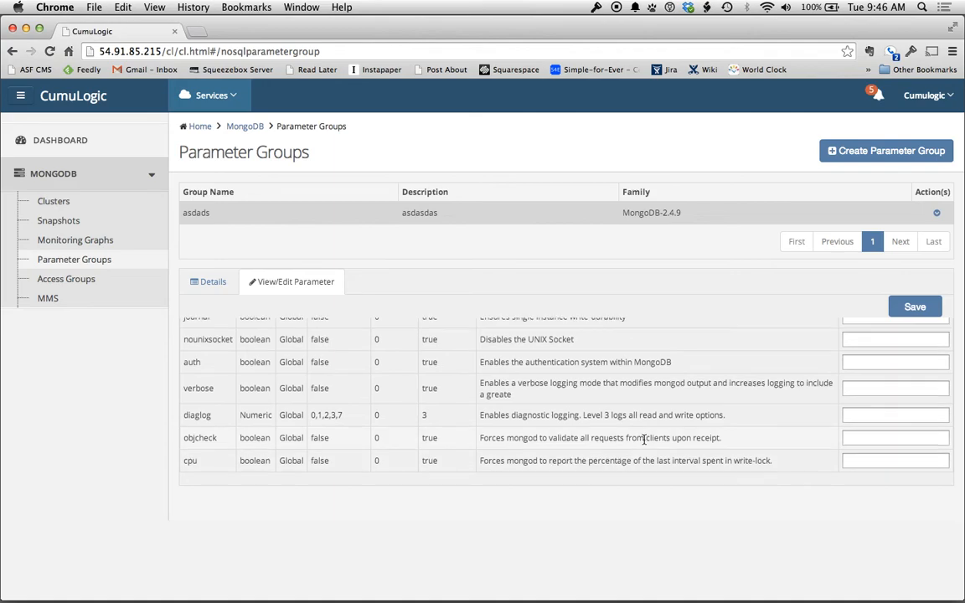
pyautogui.scroll(4, 643, 443)
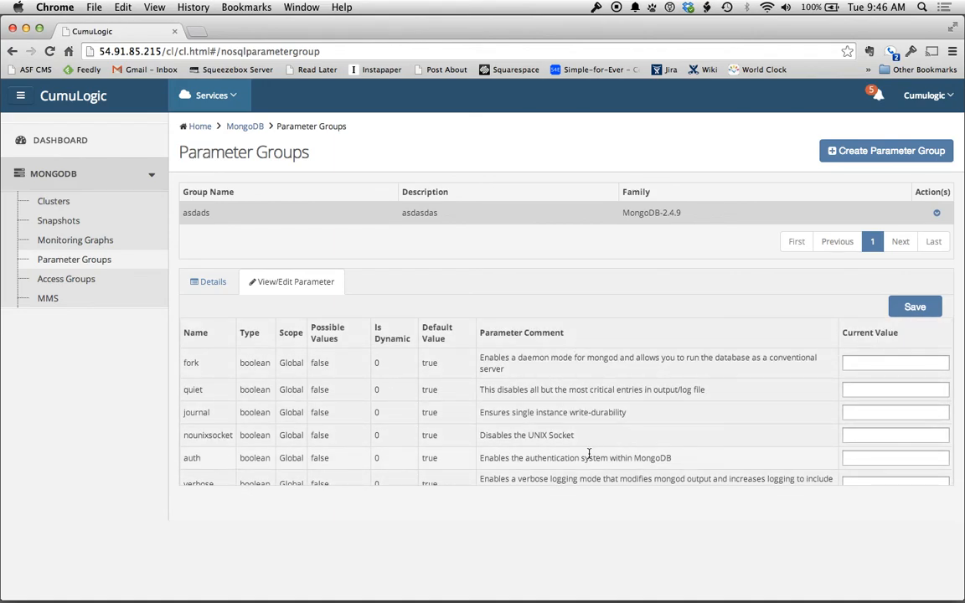
pyautogui.click(70, 279)
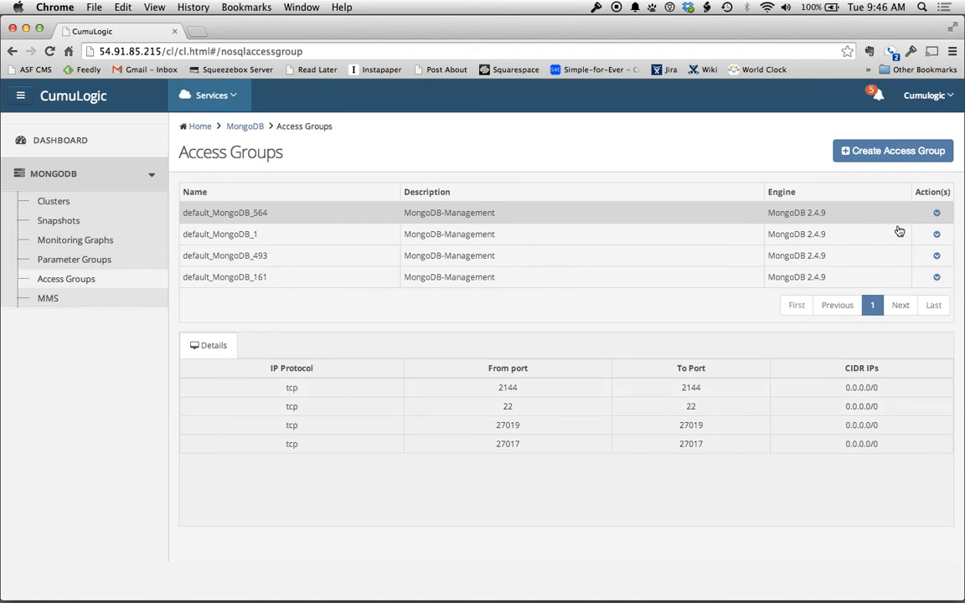
# Try adding a rule to access group default_MongoDB_564, discard the edit, then view the MMS agents page
pyautogui.click(937, 212)
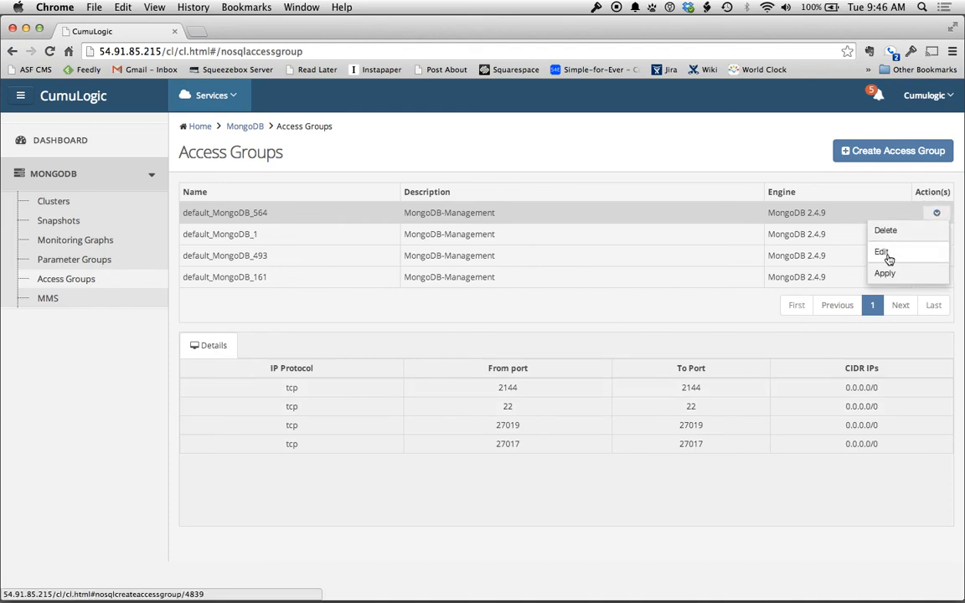
pyautogui.click(882, 252)
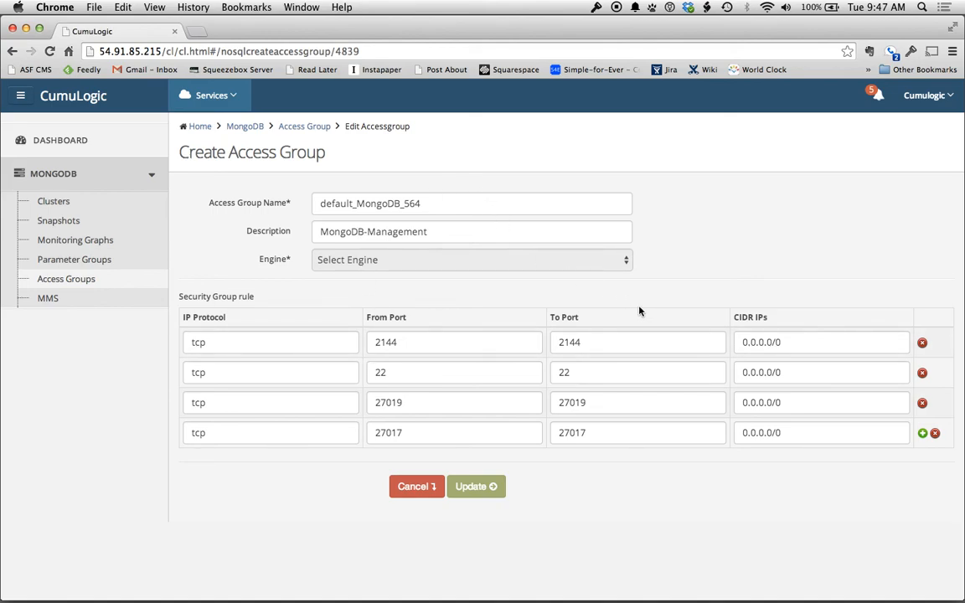
pyautogui.click(923, 433)
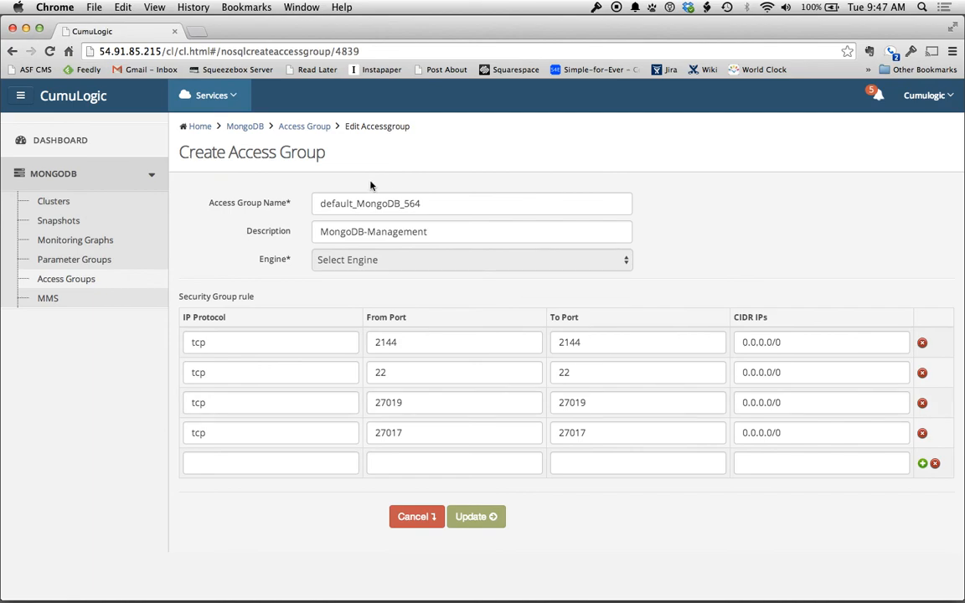
pyautogui.click(816, 343)
pyautogui.click(416, 517)
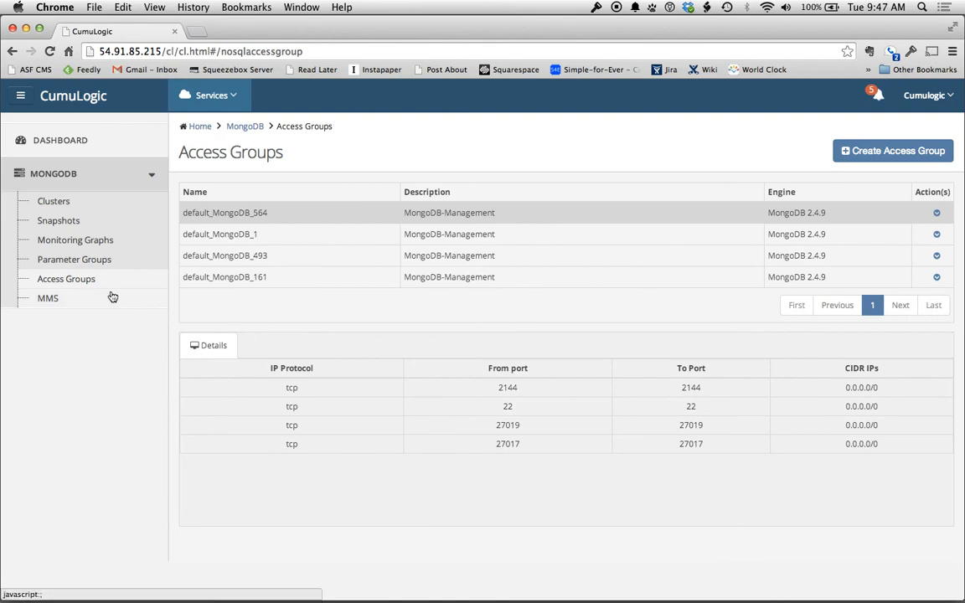
pyautogui.click(44, 299)
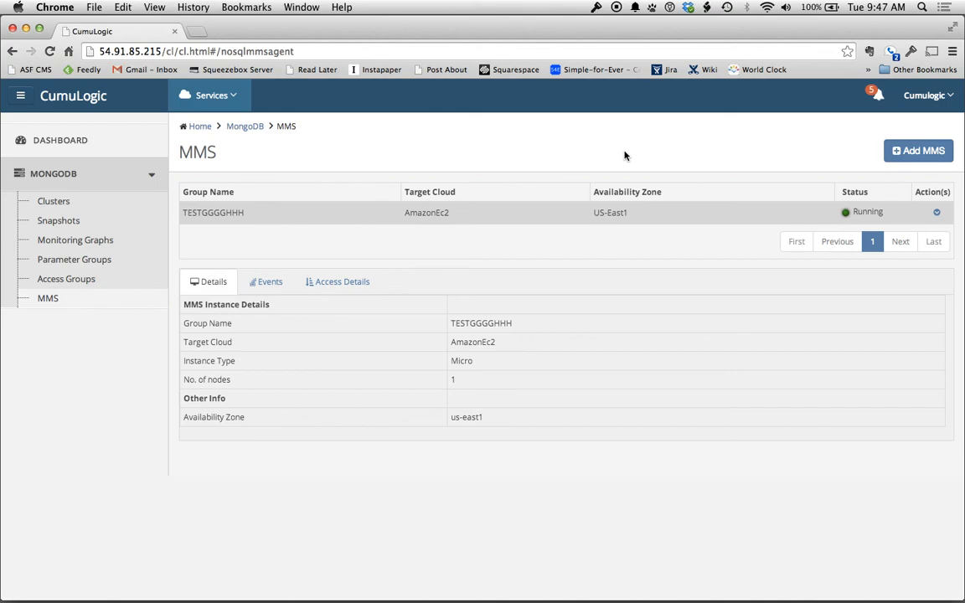
pyautogui.click(938, 156)
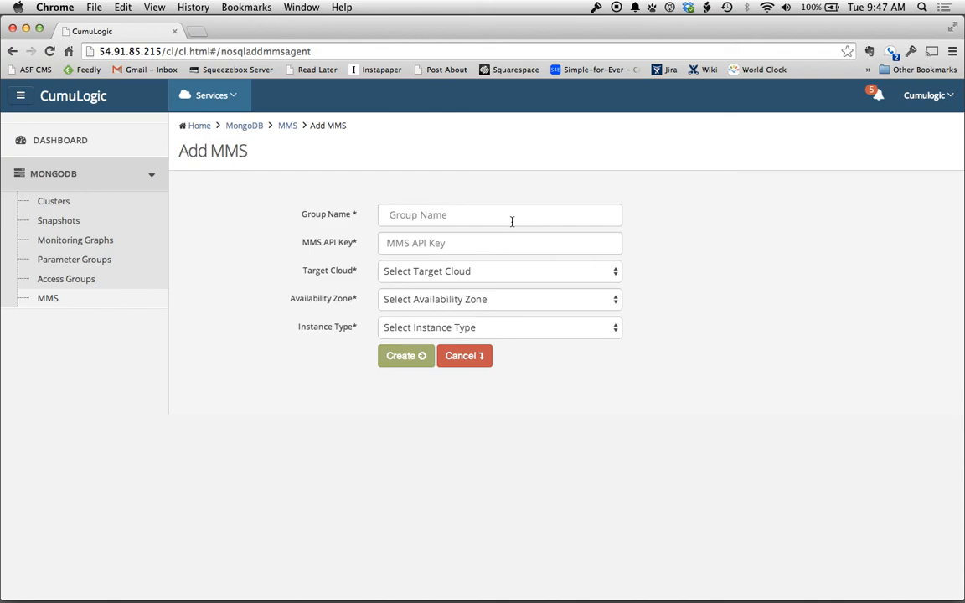
pyautogui.click(502, 217)
pyautogui.click(486, 242)
pyautogui.click(483, 275)
pyautogui.click(484, 284)
pyautogui.click(459, 299)
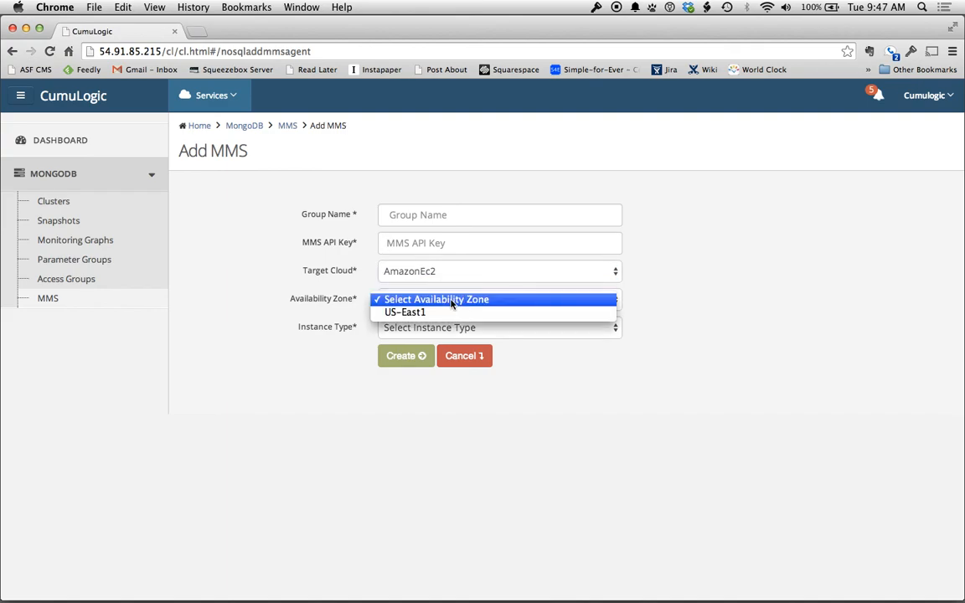
pyautogui.click(449, 313)
pyautogui.click(453, 328)
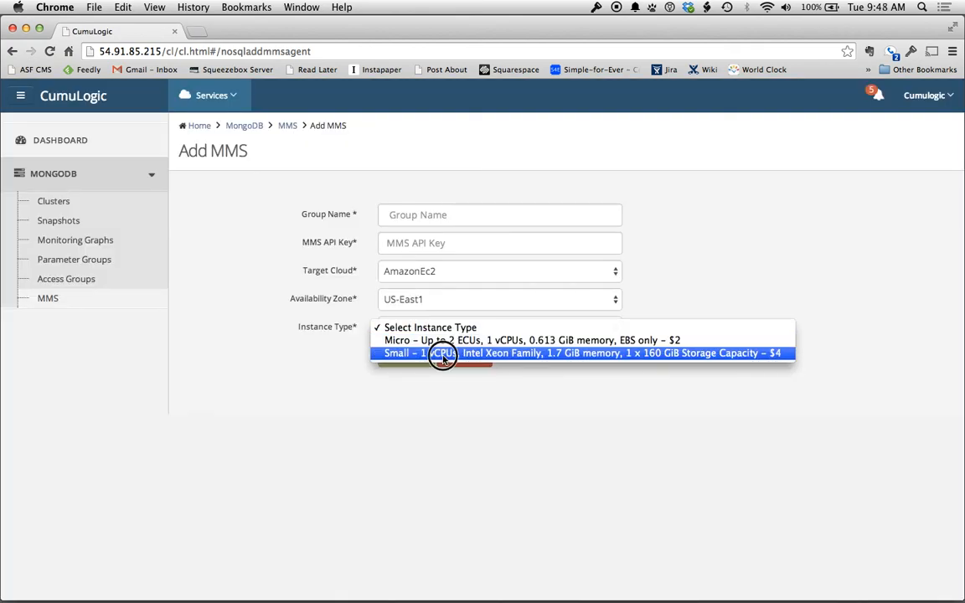
pyautogui.click(446, 355)
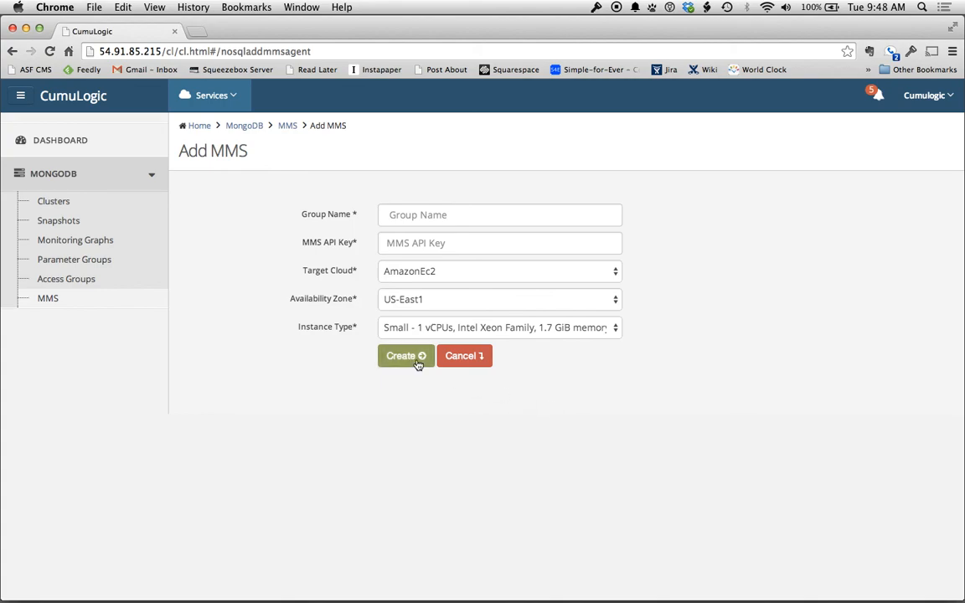
pyautogui.click(465, 355)
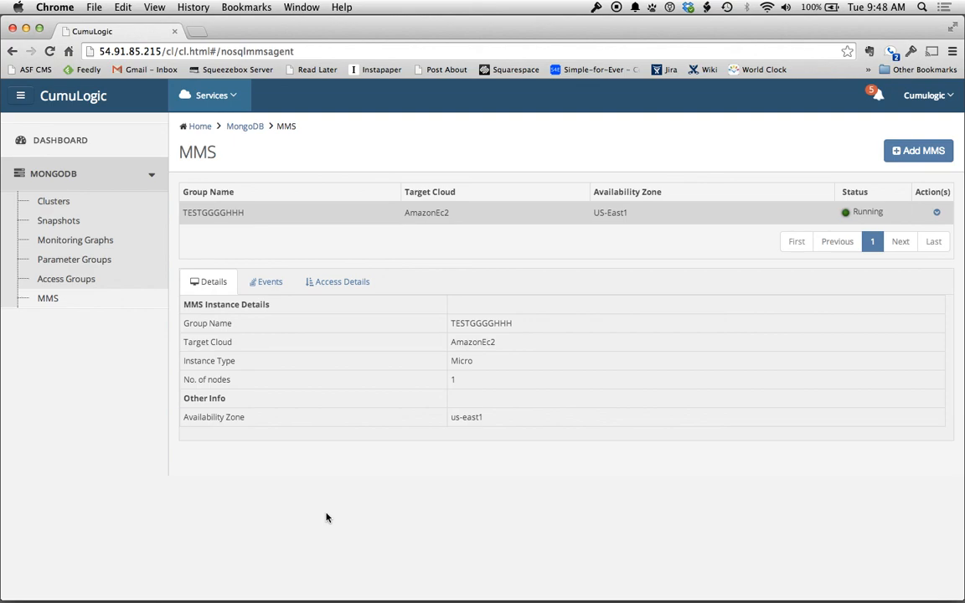
# Return to the Clusters list showing demo-shard-cluster, singlenodeinstance and defaultInstance2 running
pyautogui.click(76, 202)
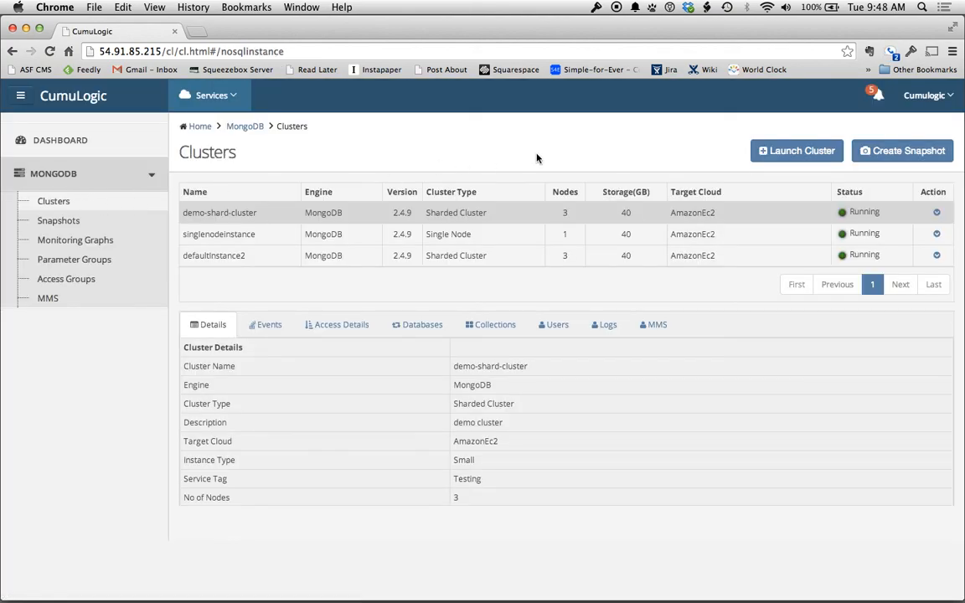